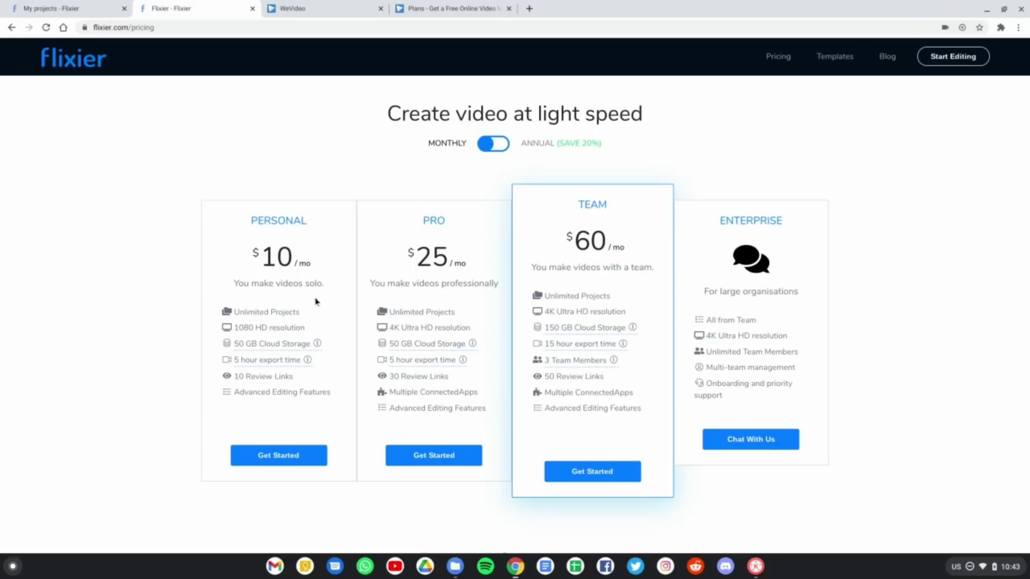
left_click(502, 148)
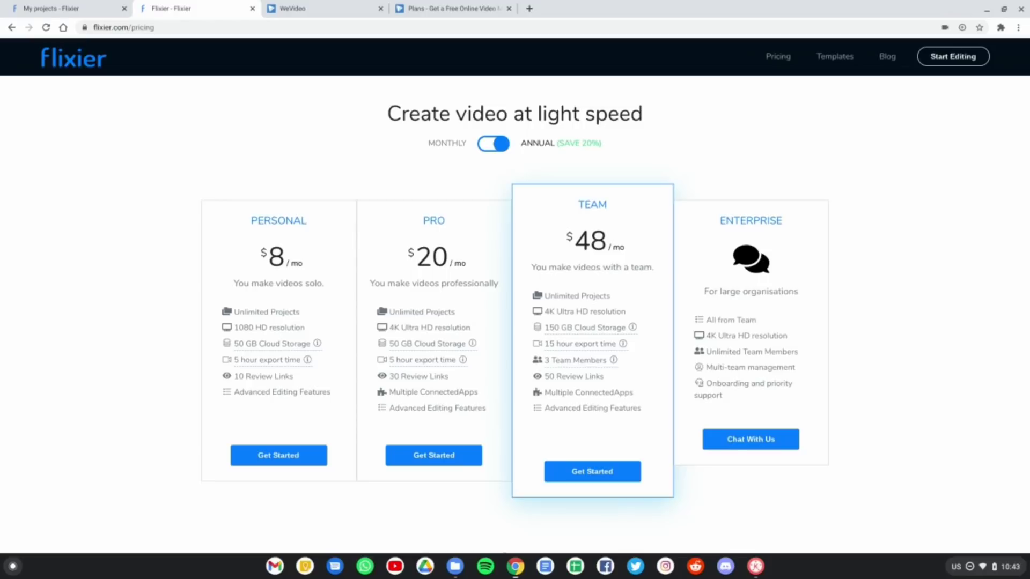
left_click(490, 147)
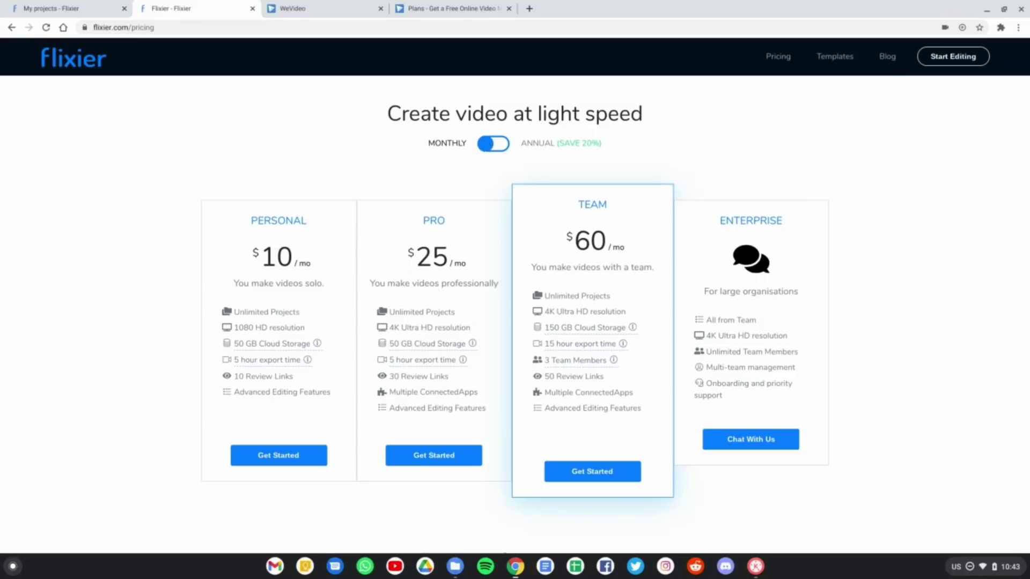
scroll(483, 427, "down", 4)
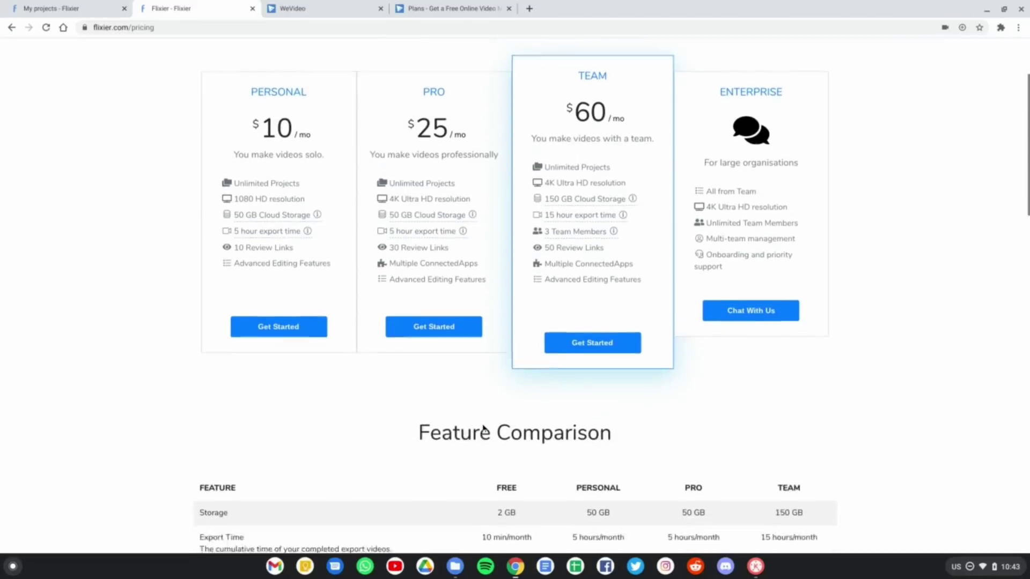
scroll(484, 428, "up", 2)
scroll(483, 428, "down", 1)
scroll(515, 292, "down", 7)
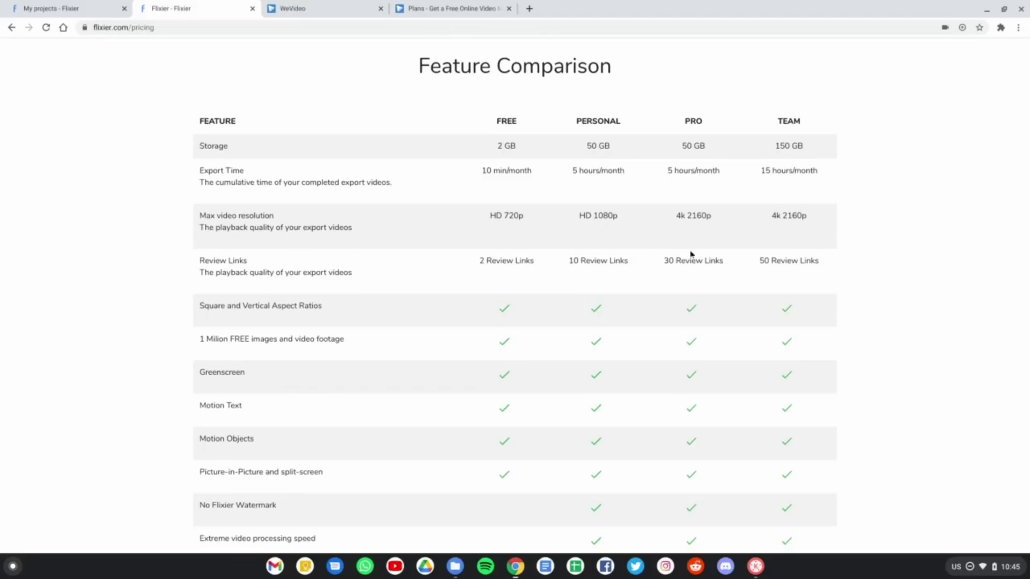
scroll(704, 245, "up", 1)
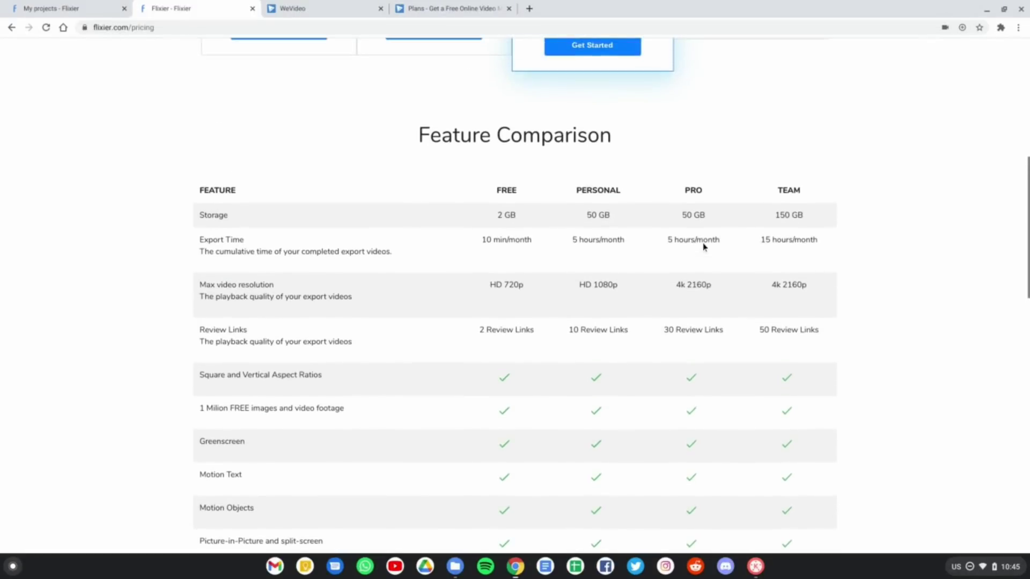
scroll(703, 246, "up", 6)
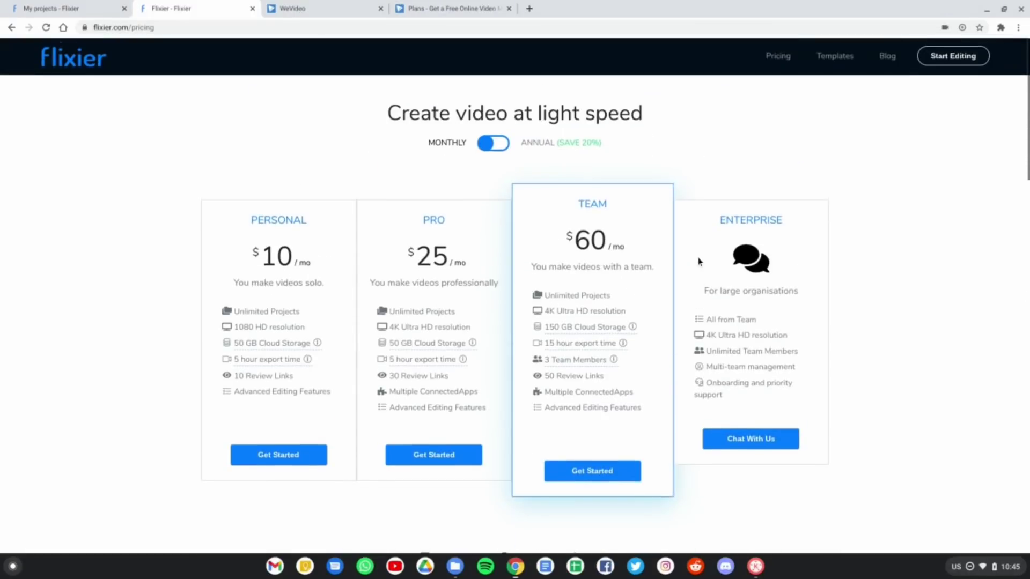
scroll(699, 262, "down", 5)
scroll(515, 296, "down", 3)
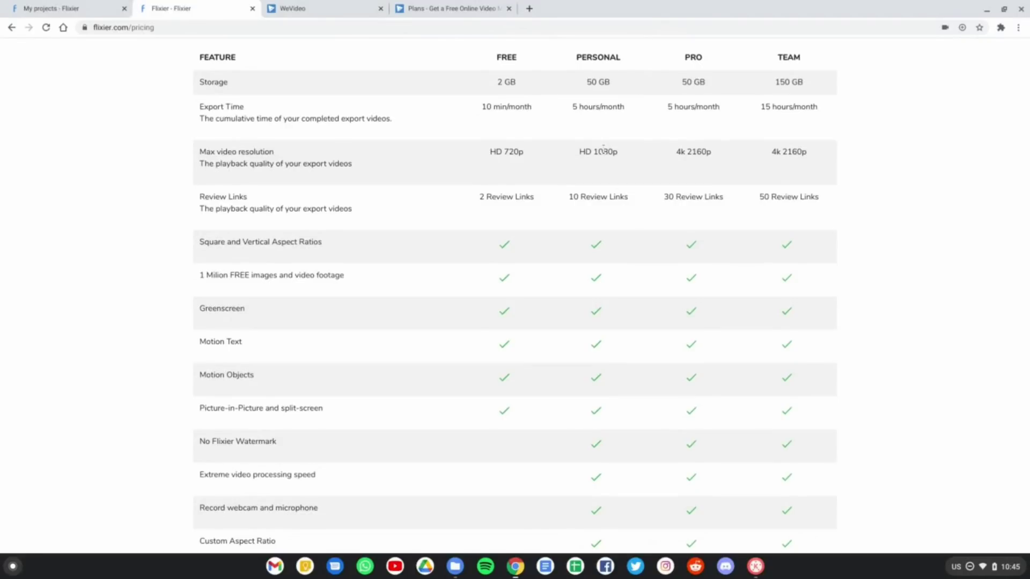
scroll(606, 150, "up", 2)
scroll(606, 150, "down", 3)
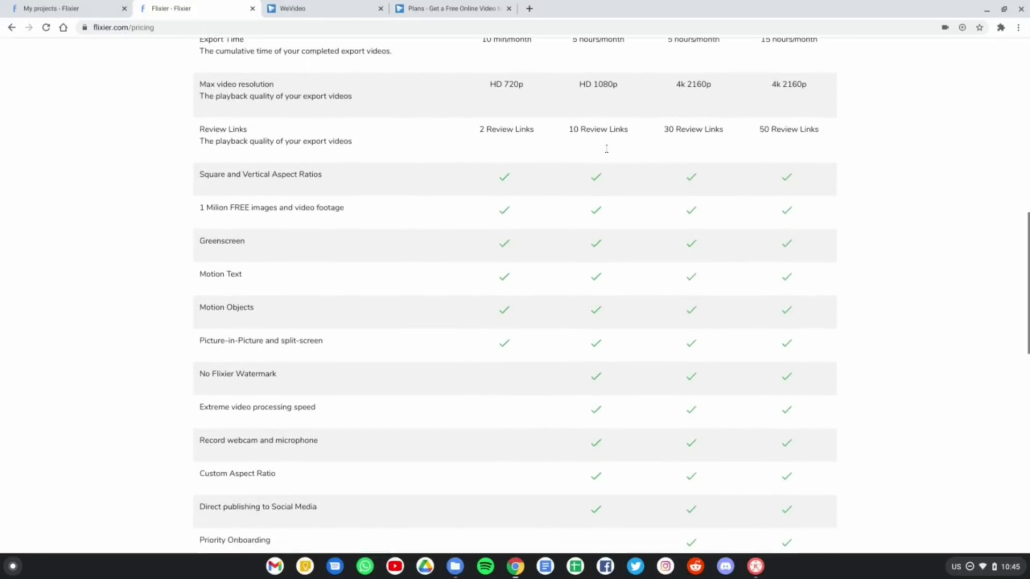
Return to the Flixier dashboard and open the Test project in the editor.
left_click(75, 10)
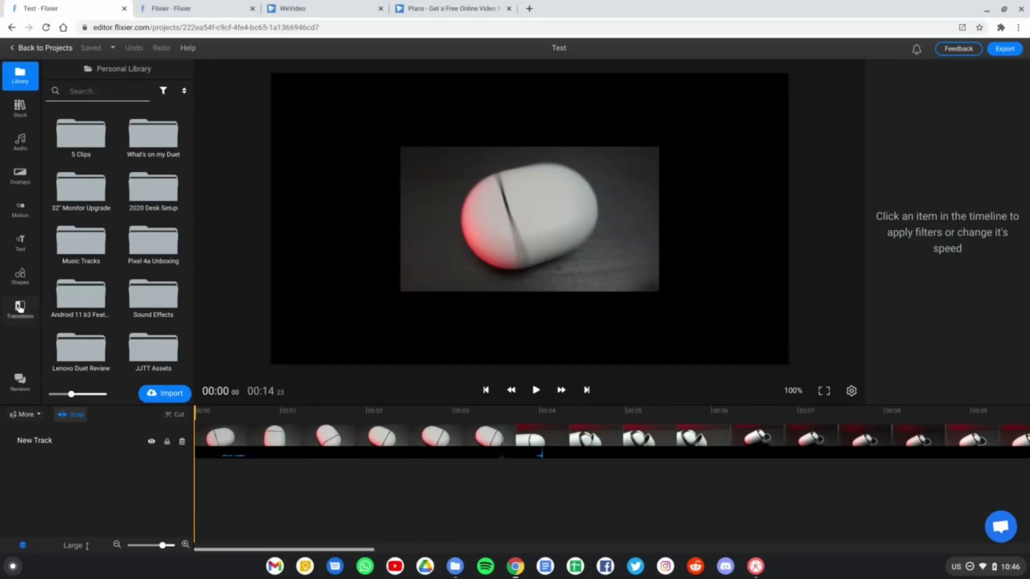
Browse Flixier's transitions library through effects like Perlin, Pinwheel, Radial, Ripple and Swap.
left_click(19, 314)
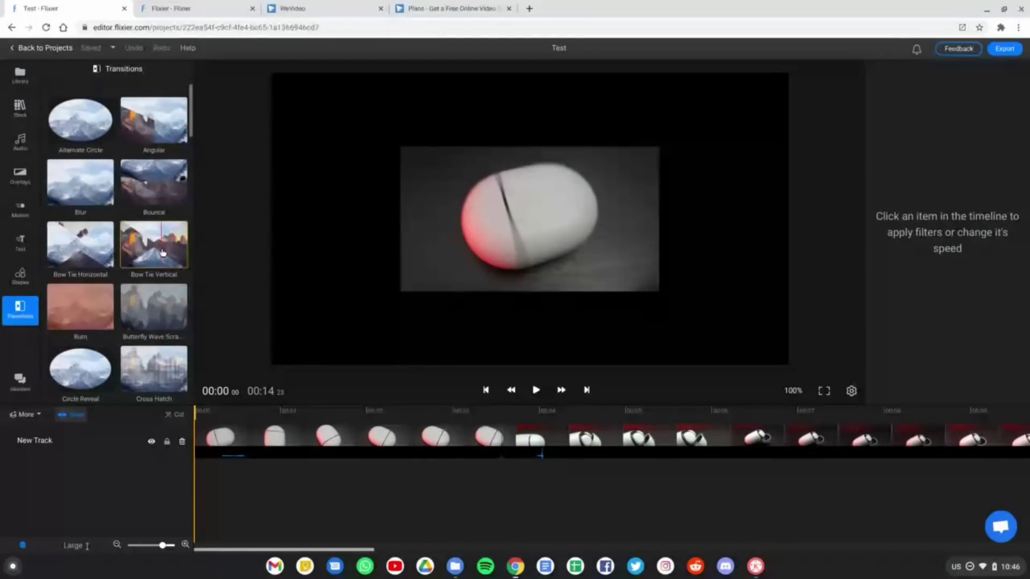
scroll(163, 253, "down", 3)
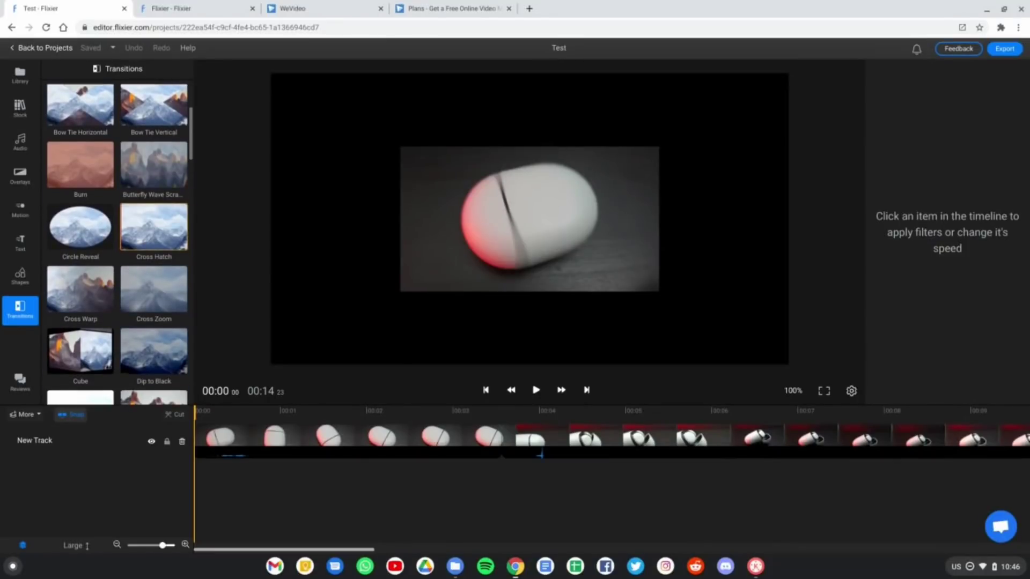
scroll(154, 225, "down", 5)
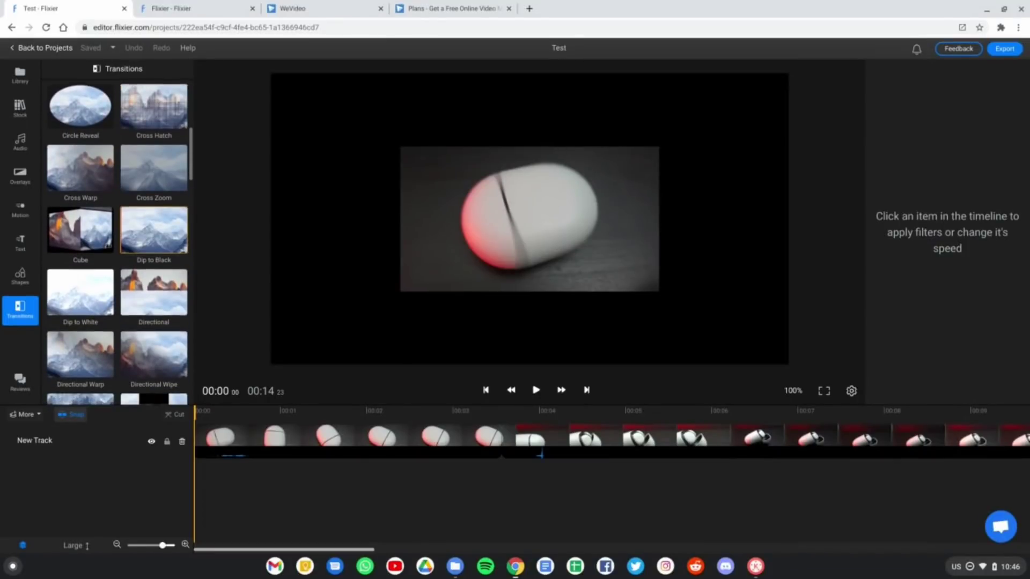
scroll(154, 241, "down", 4)
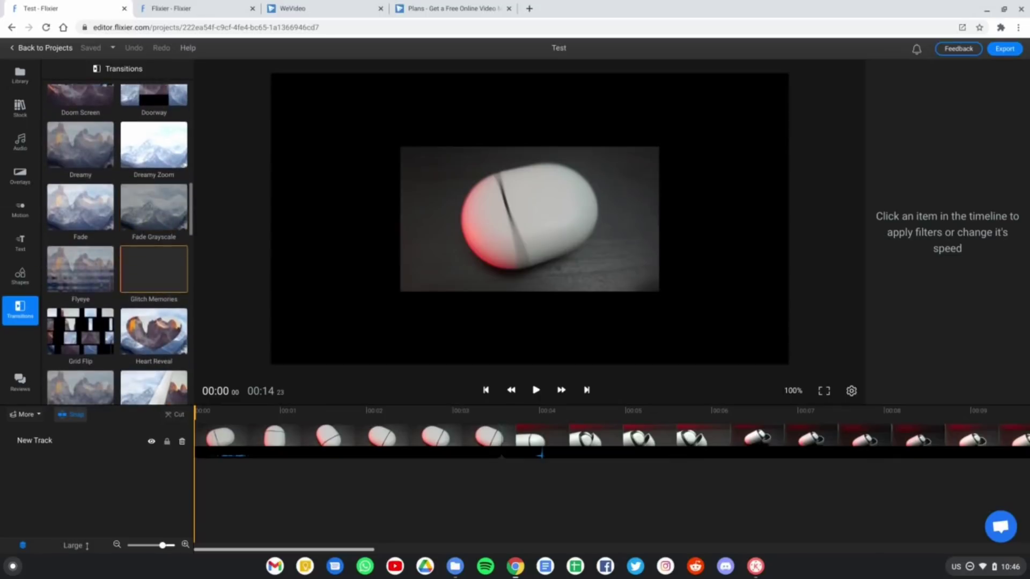
scroll(154, 250, "down", 2)
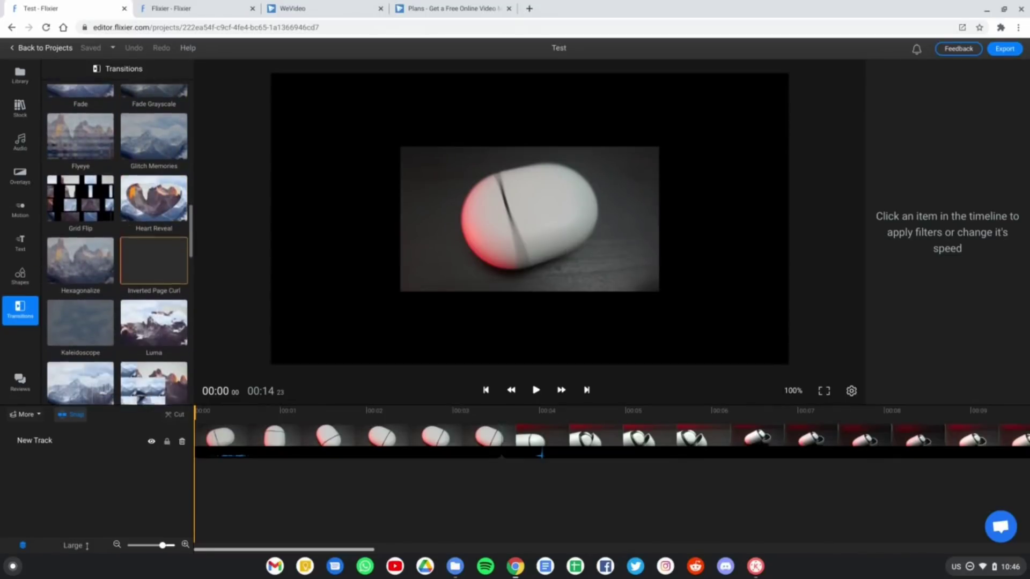
scroll(154, 241, "down", 2)
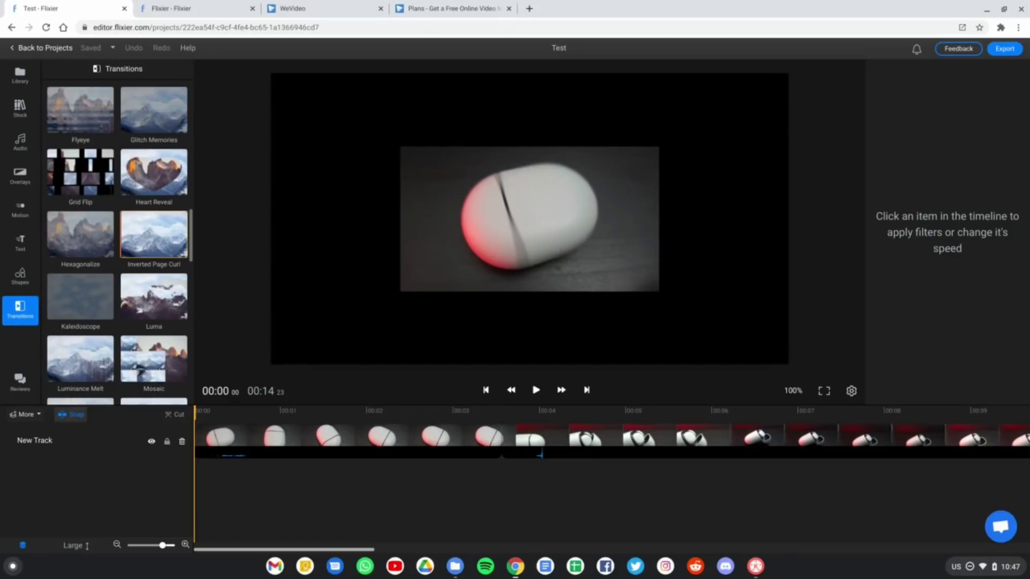
scroll(127, 317, "down", 3)
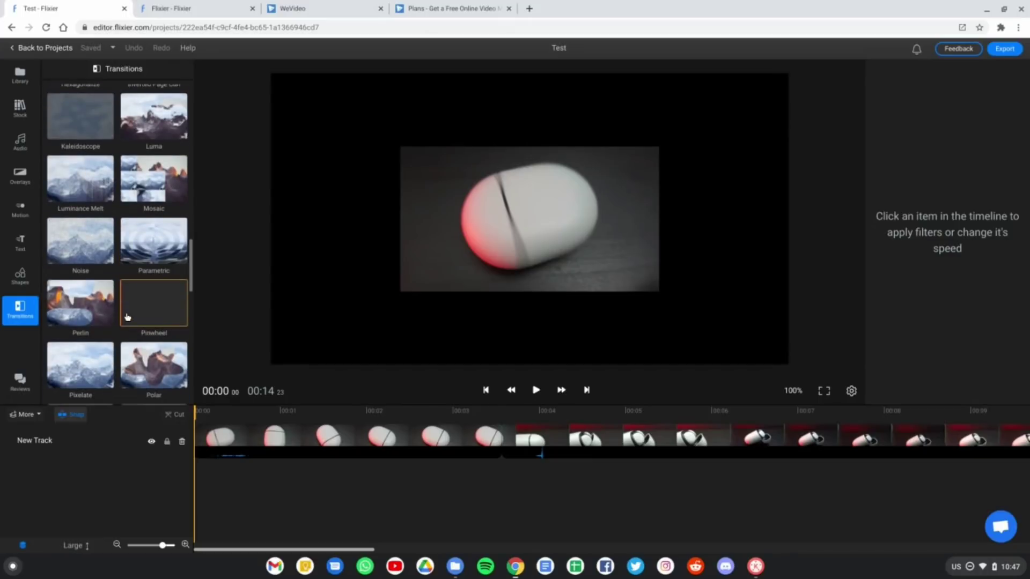
scroll(127, 317, "down", 2)
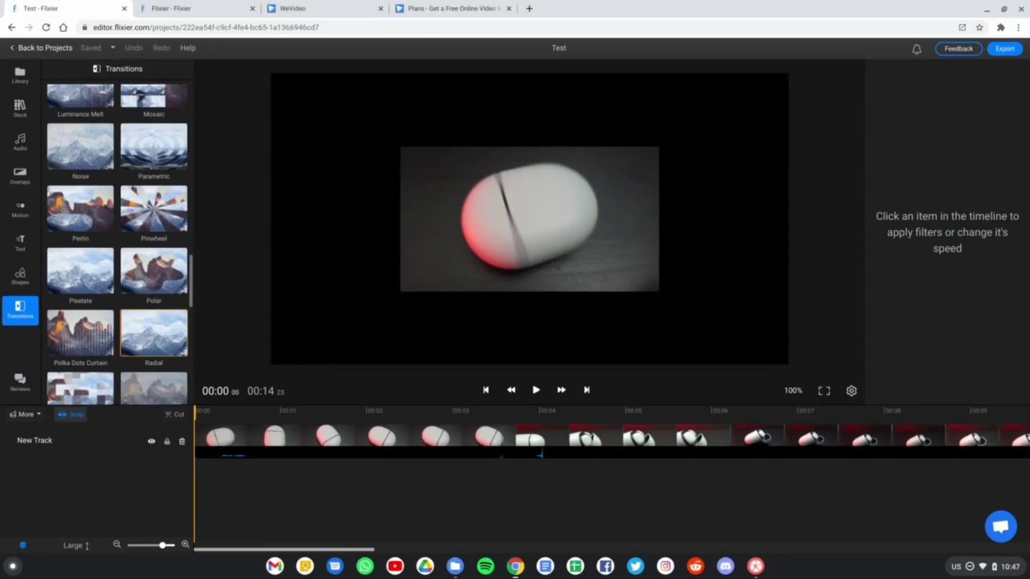
scroll(154, 332, "down", 5)
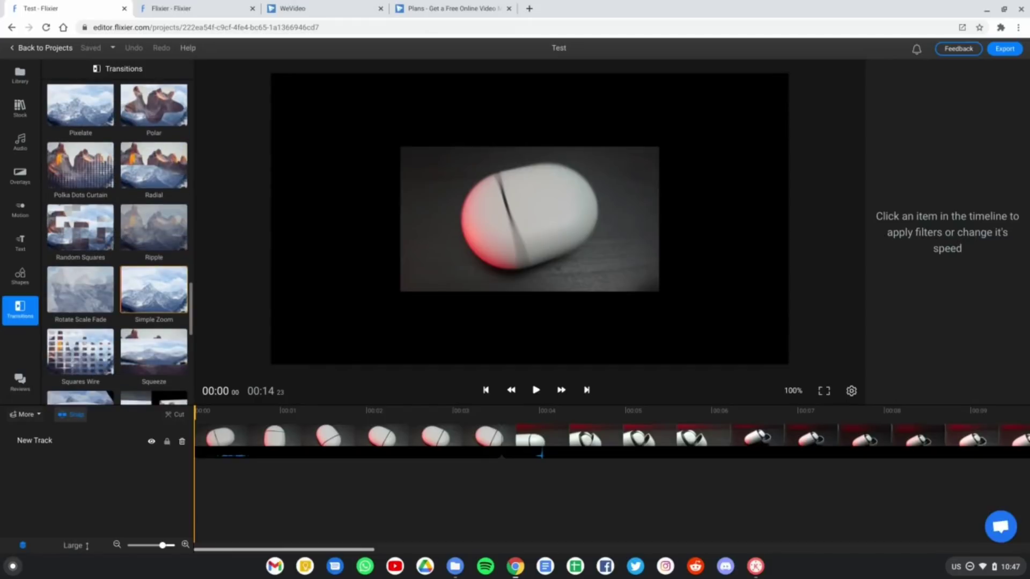
Look through Flixier's Motion Graphics templates list.
left_click(22, 209)
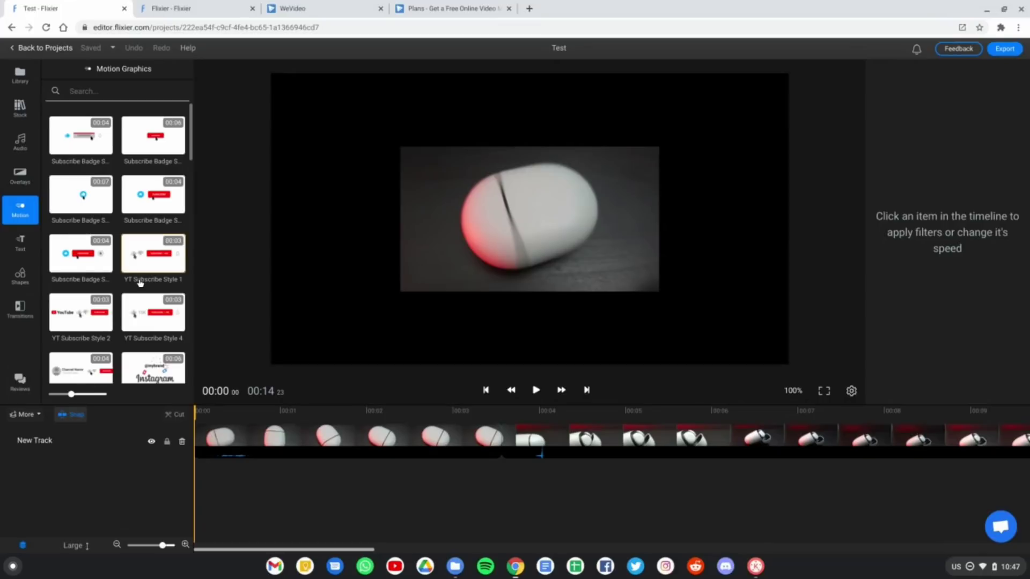
scroll(140, 283, "down", 3)
scroll(140, 284, "down", 3)
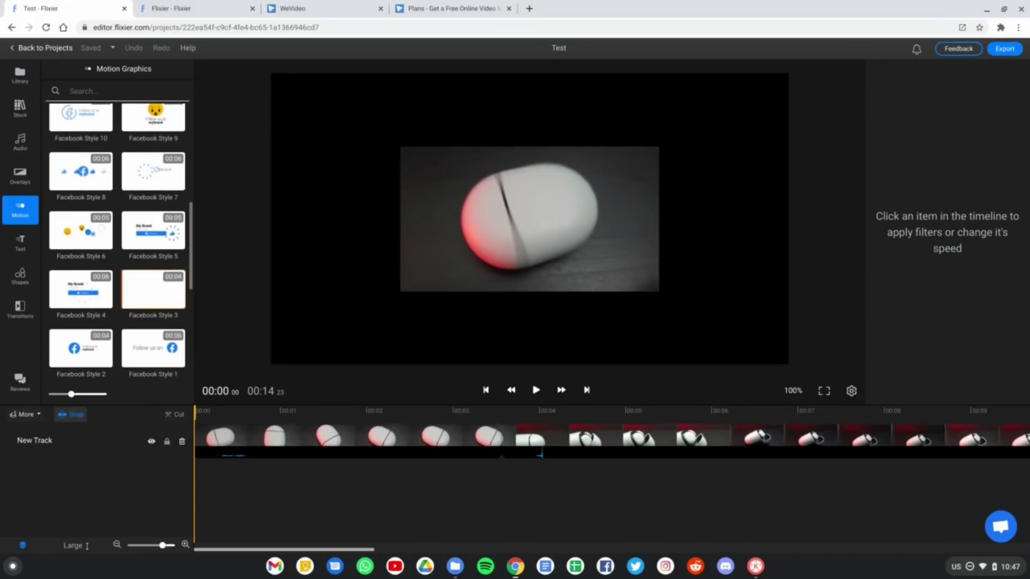
scroll(140, 283, "up", 1)
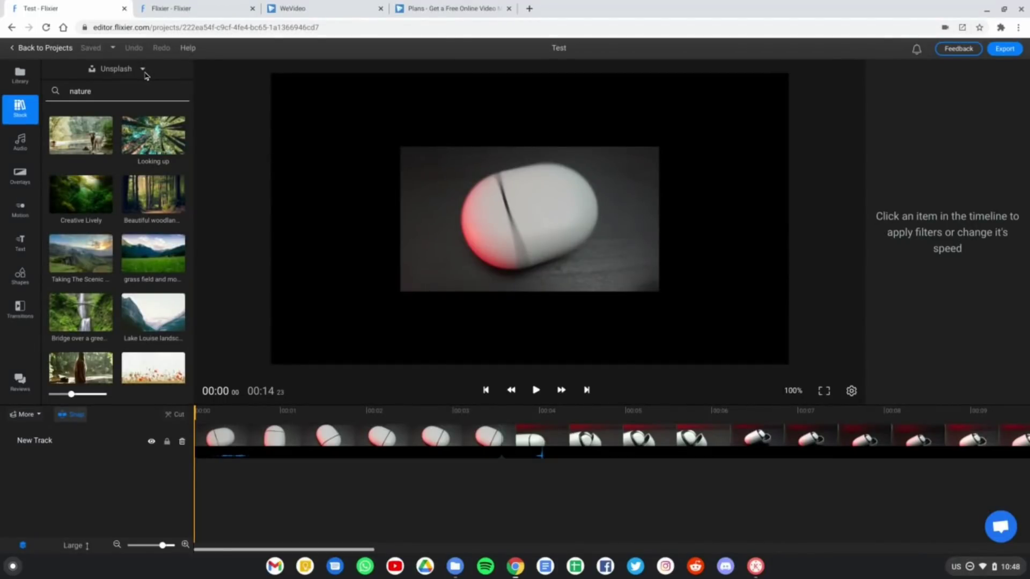
Check the Unsplash stock source options, then show audio tracks matching 'dubstep'.
left_click(143, 73)
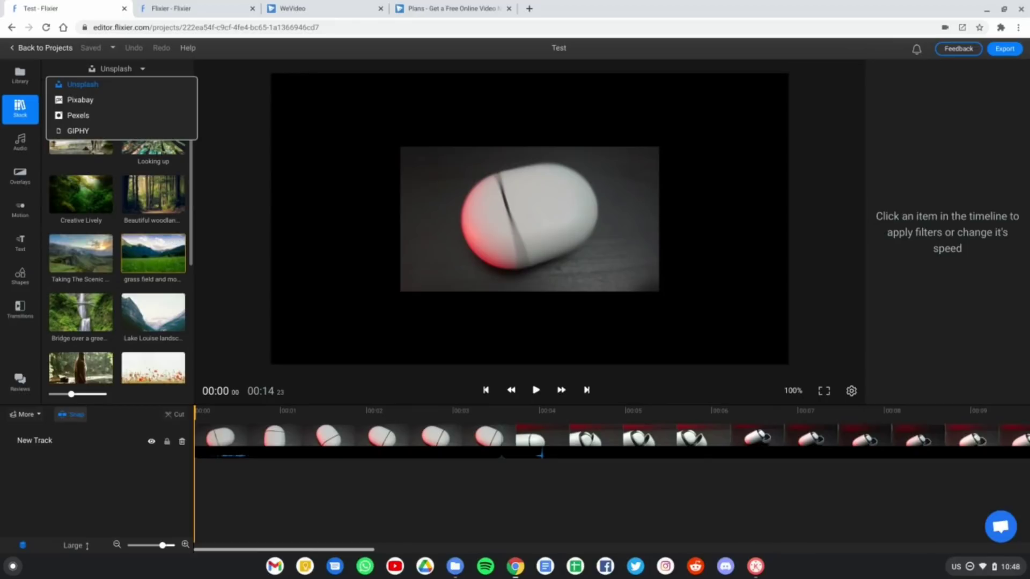
left_click(232, 78)
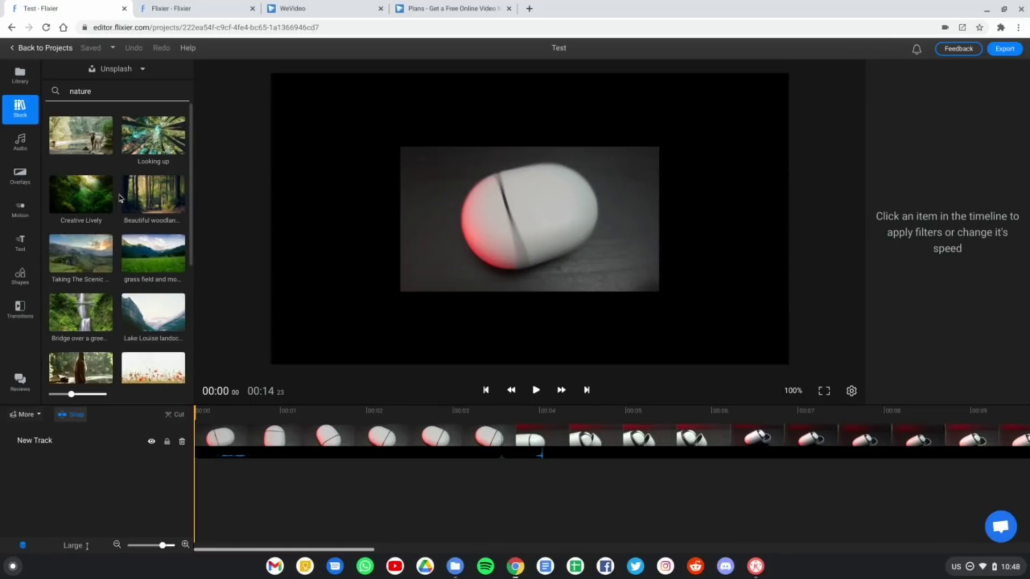
left_click(19, 140)
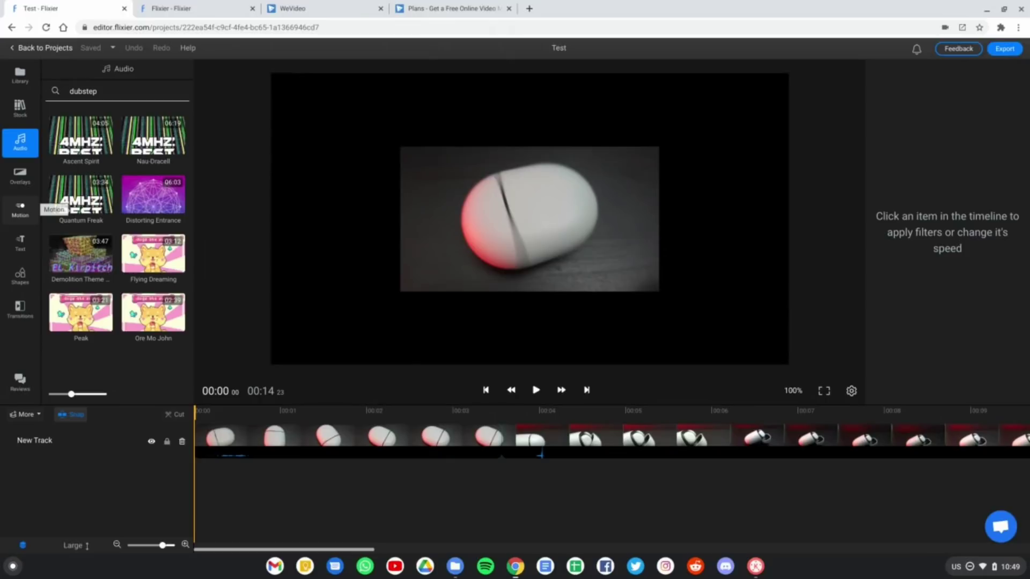
left_click(26, 174)
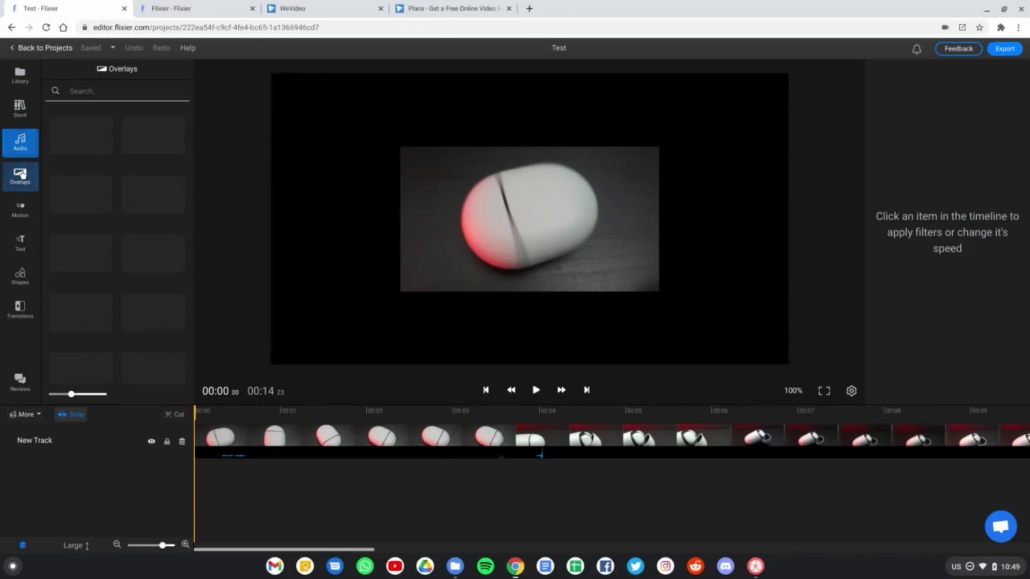
scroll(117, 292, "down", 5)
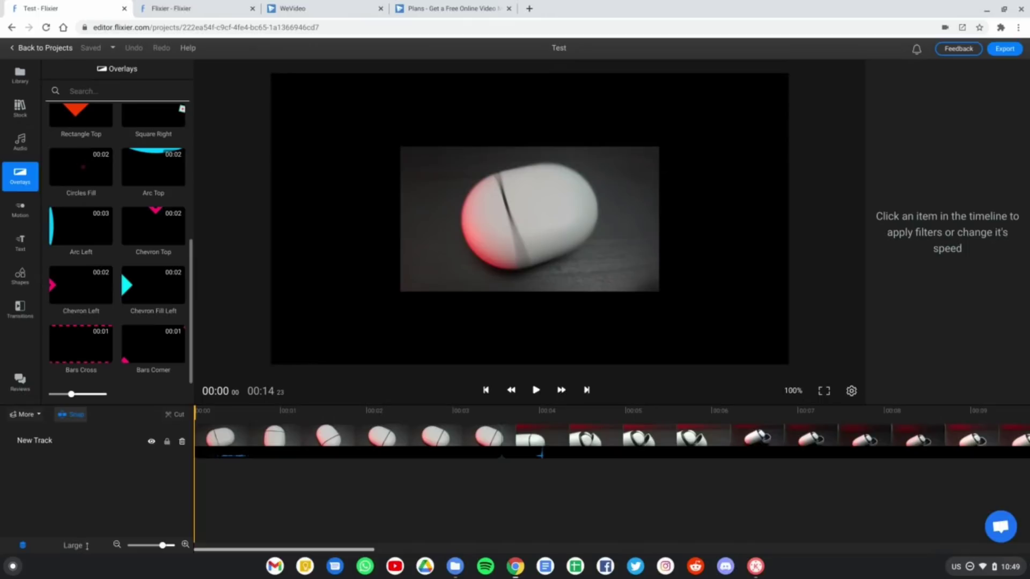
left_click(29, 246)
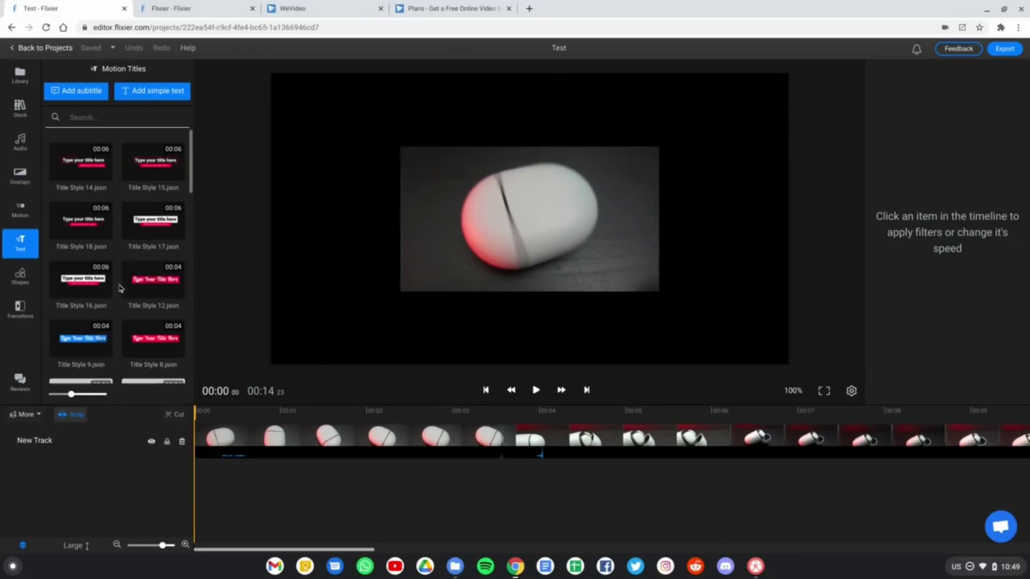
scroll(135, 322, "down", 1)
scroll(135, 322, "down", 8)
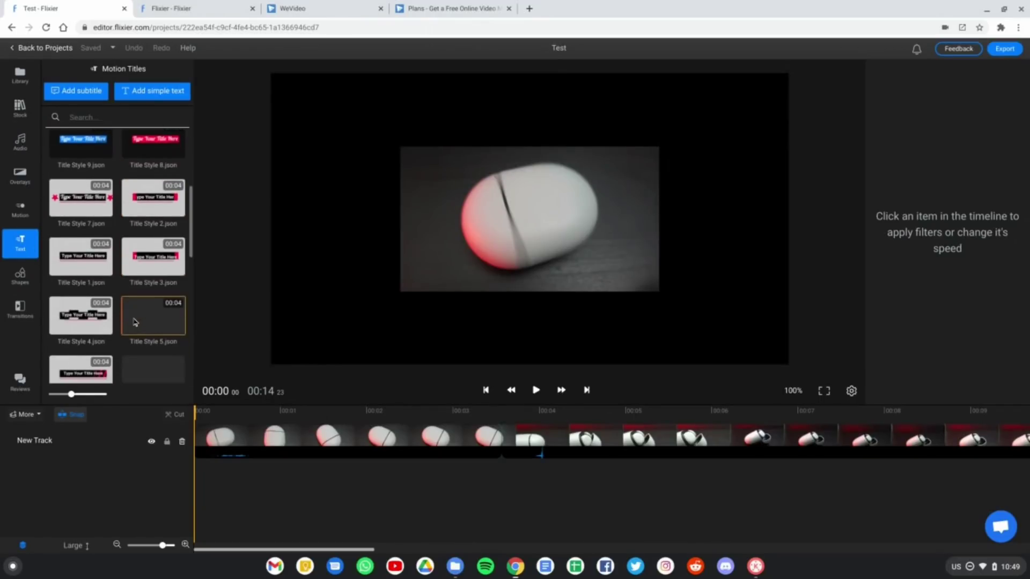
scroll(153, 316, "up", 5)
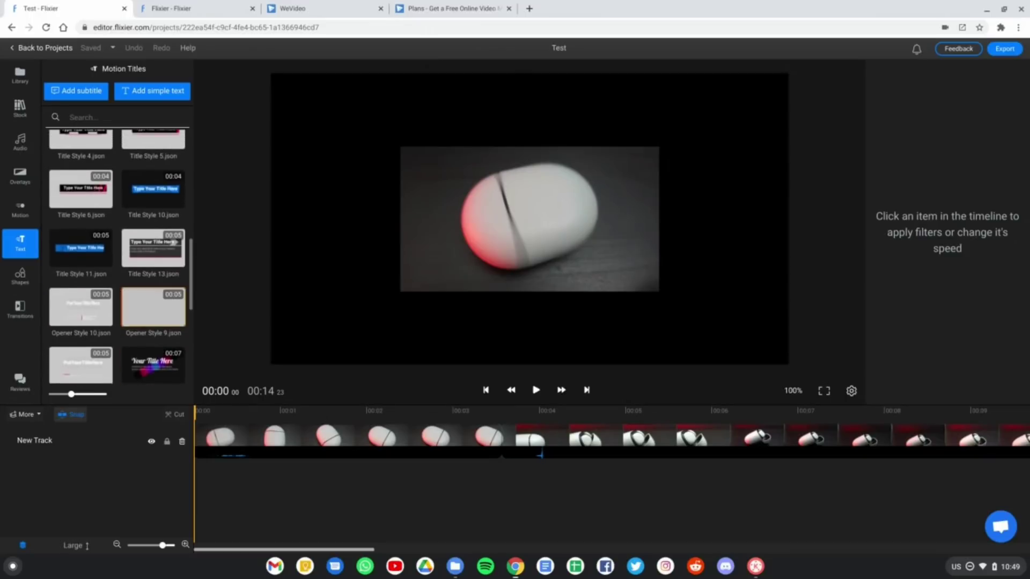
scroll(153, 299, "up", 3)
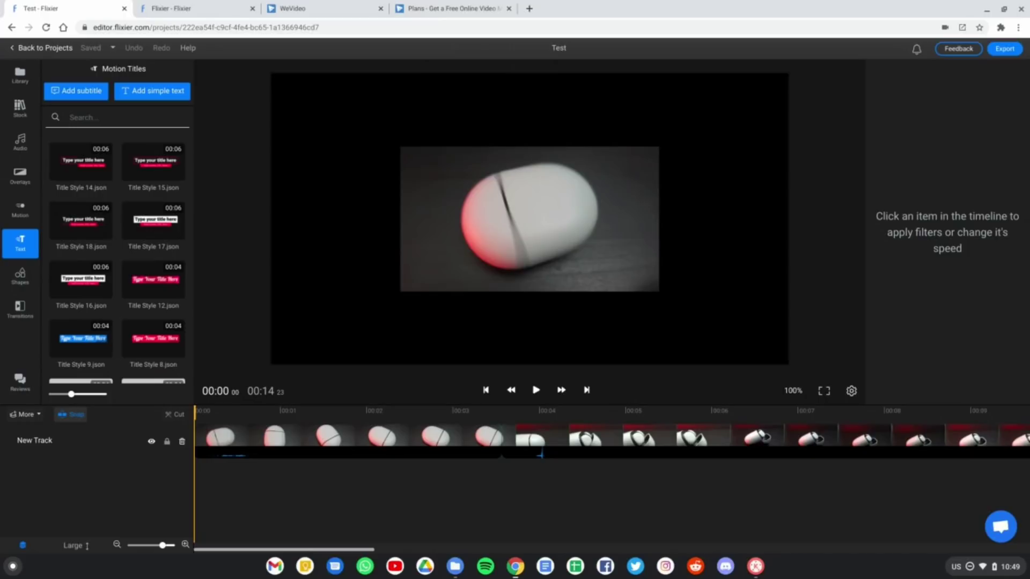
Add a simple text layer reading 'gfdsg' and show its Font Family list.
left_click(154, 95)
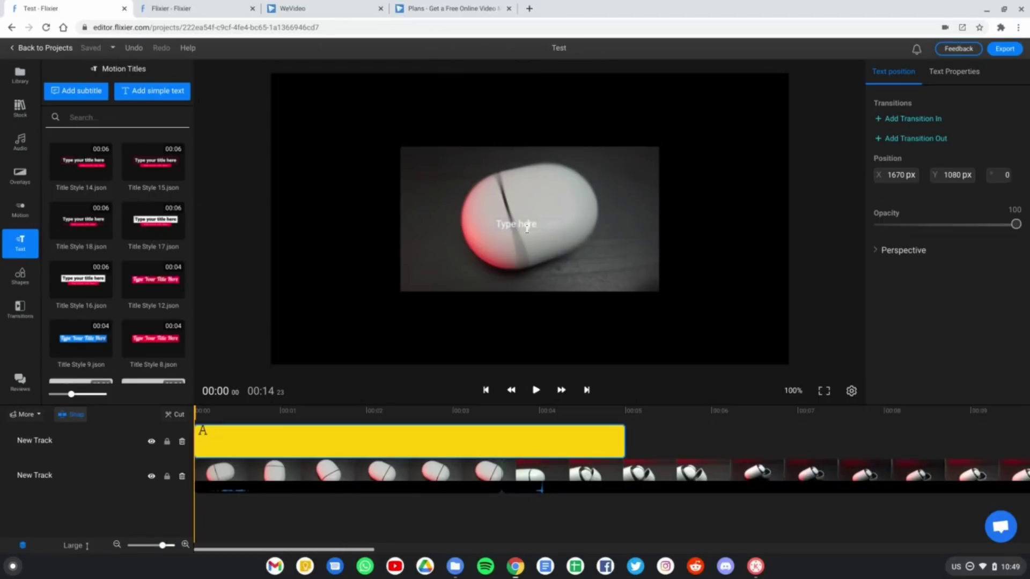
left_click_drag(538, 224, 495, 226)
type("gfdsg")
left_click(960, 75)
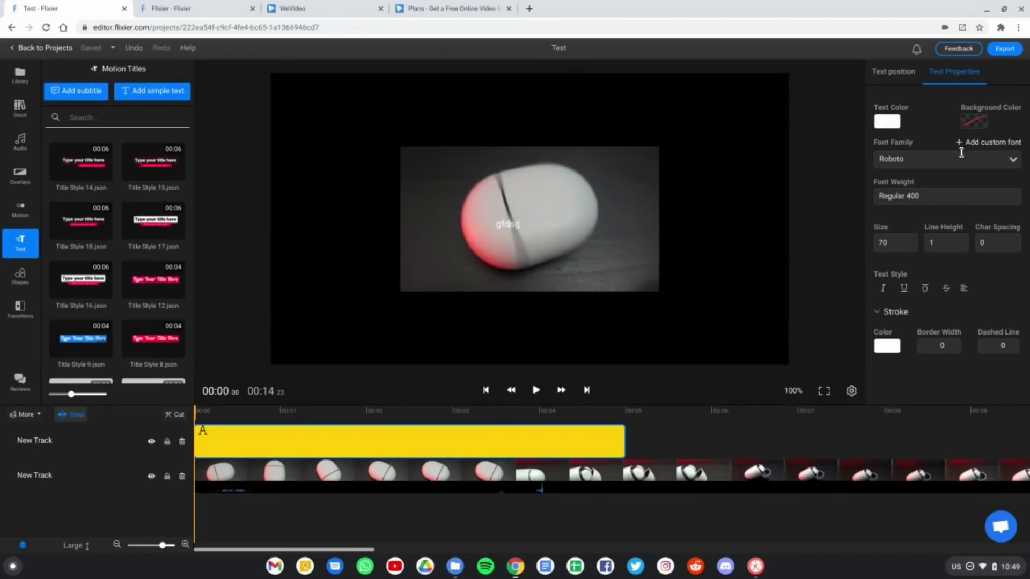
left_click(1011, 159)
Turn on YouTube publishing in the Test export settings, keeping privacy Public.
left_click(1006, 50)
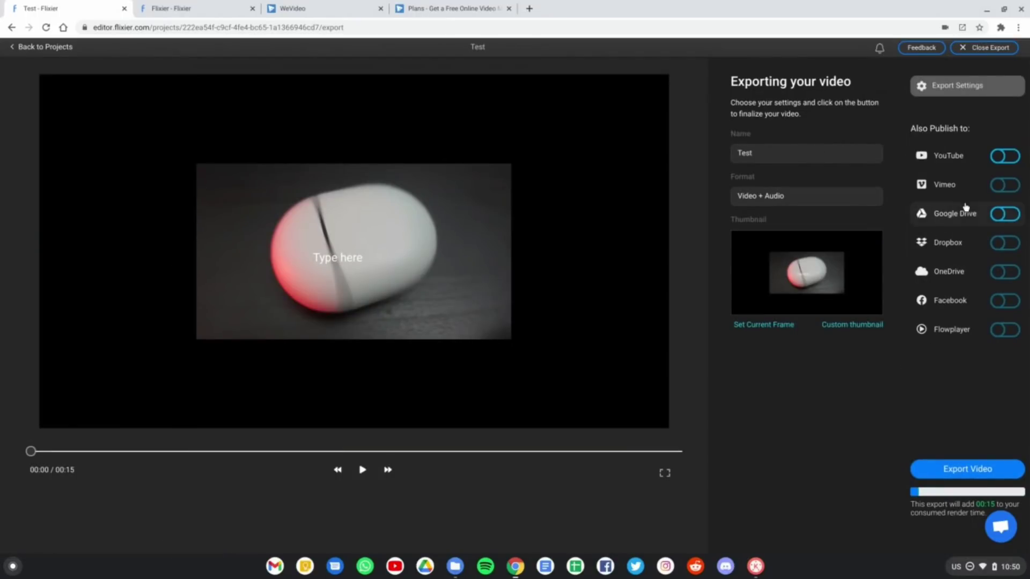
left_click(1014, 158)
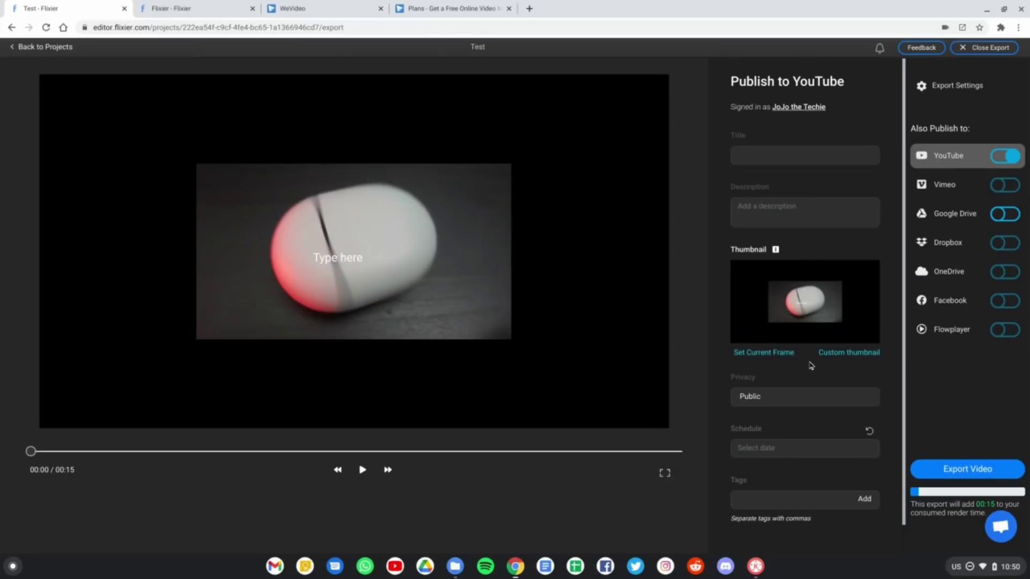
scroll(812, 366, "down", 1)
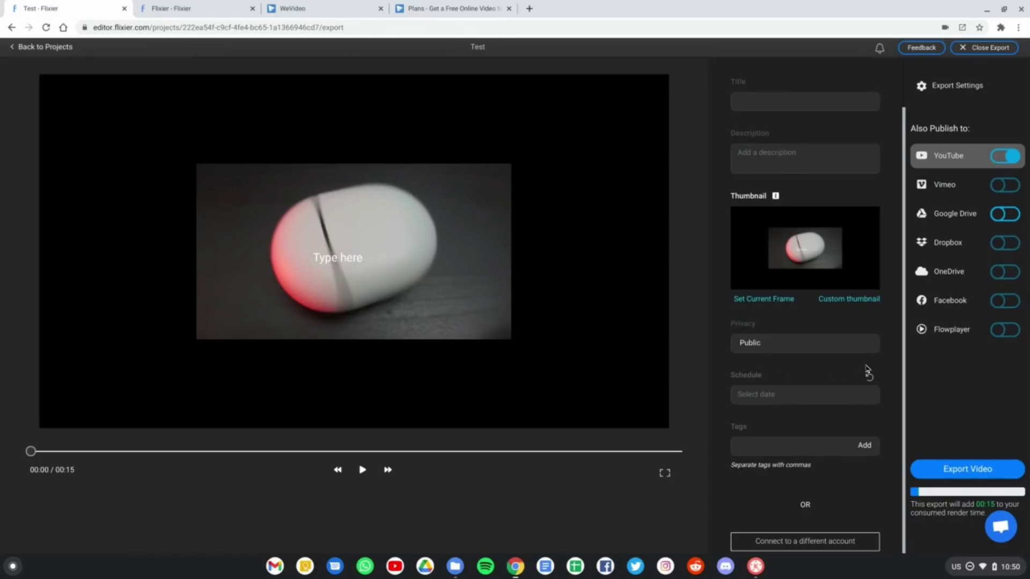
left_click(811, 346)
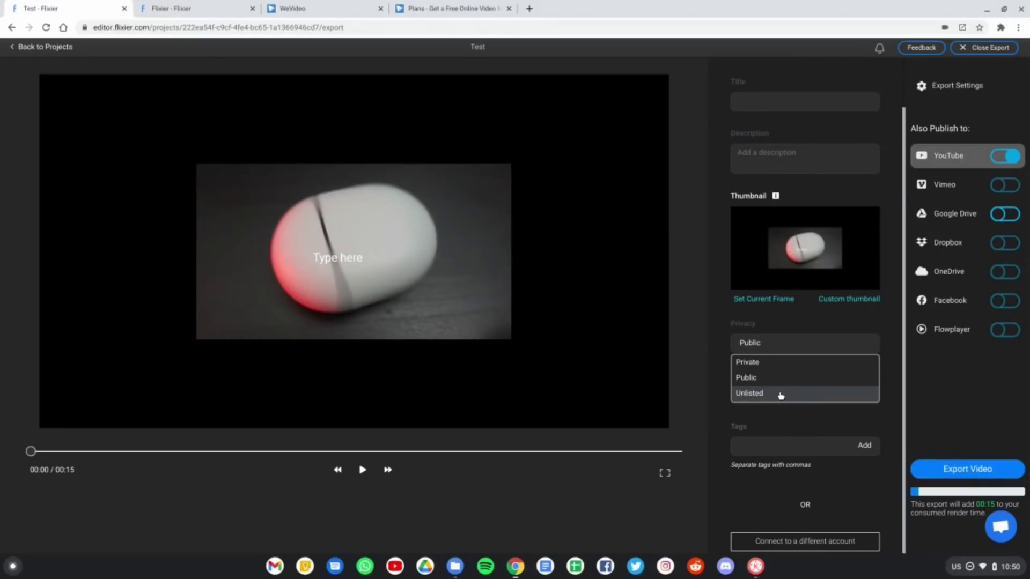
left_click(870, 480)
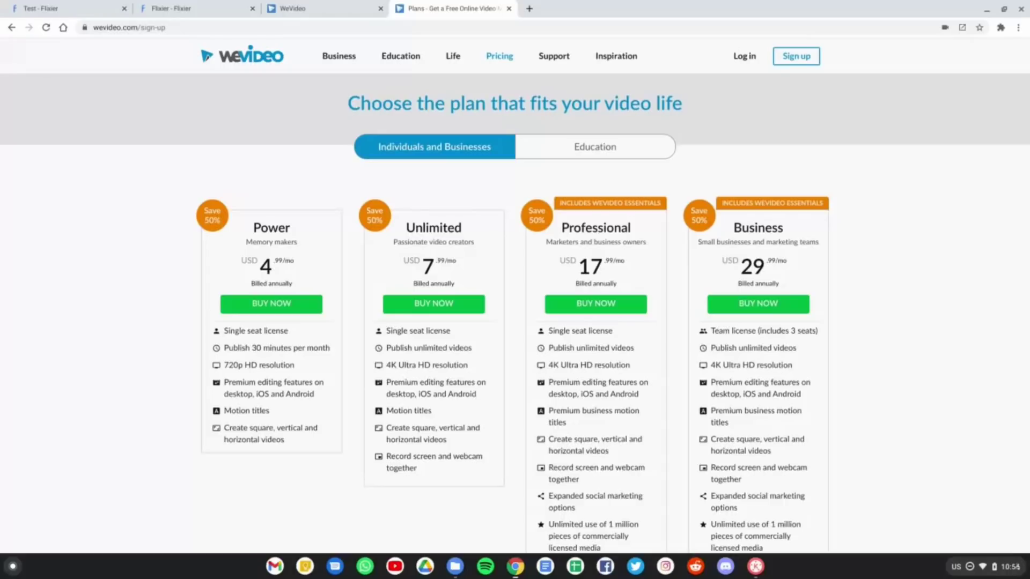
Scroll to the plan comparison table and highlight the Free plan's 5 min/month.
scroll(515, 311, "down", 9)
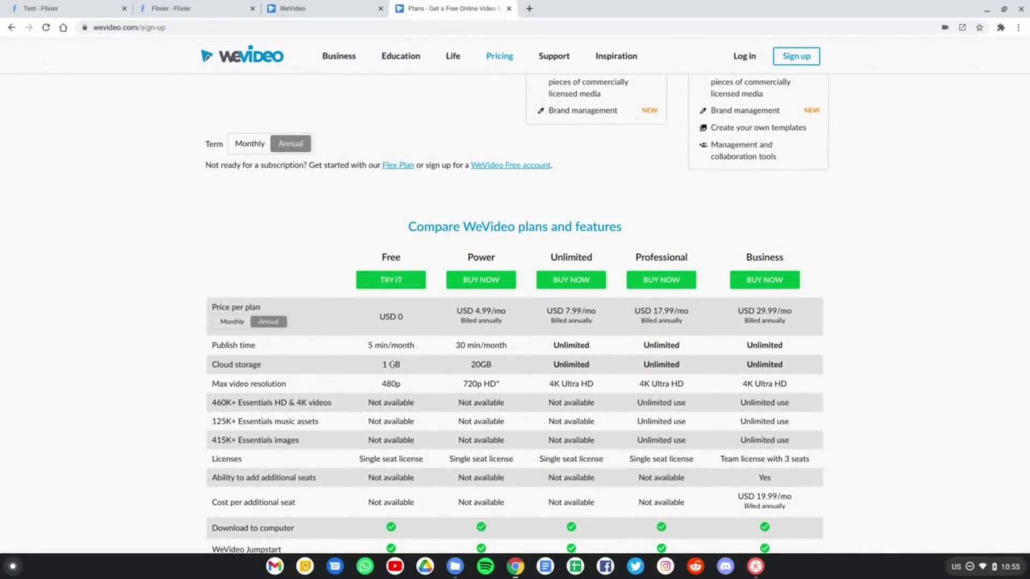
scroll(393, 363, "down", 1)
scroll(393, 363, "down", 2)
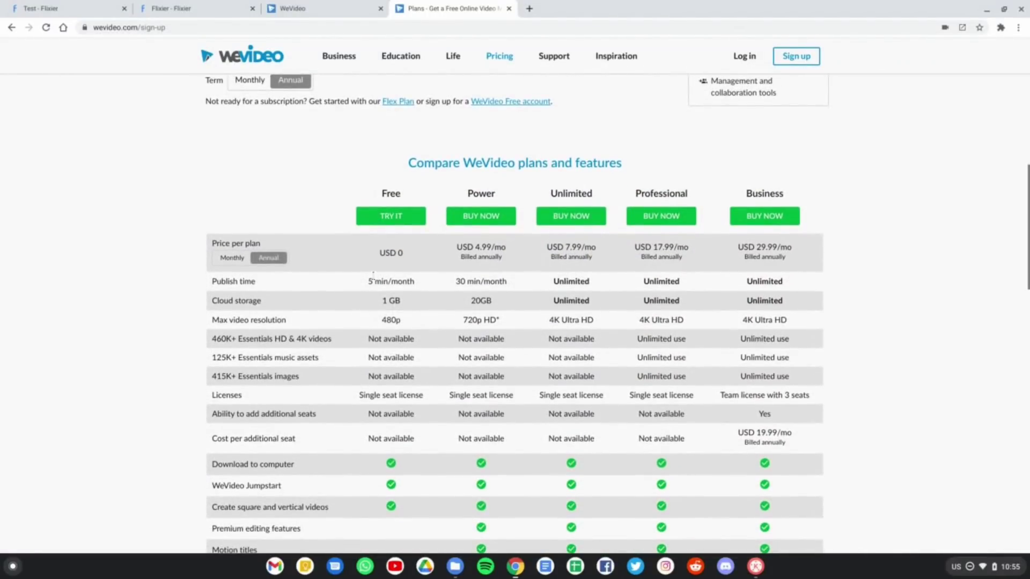
left_click_drag(368, 282, 425, 289)
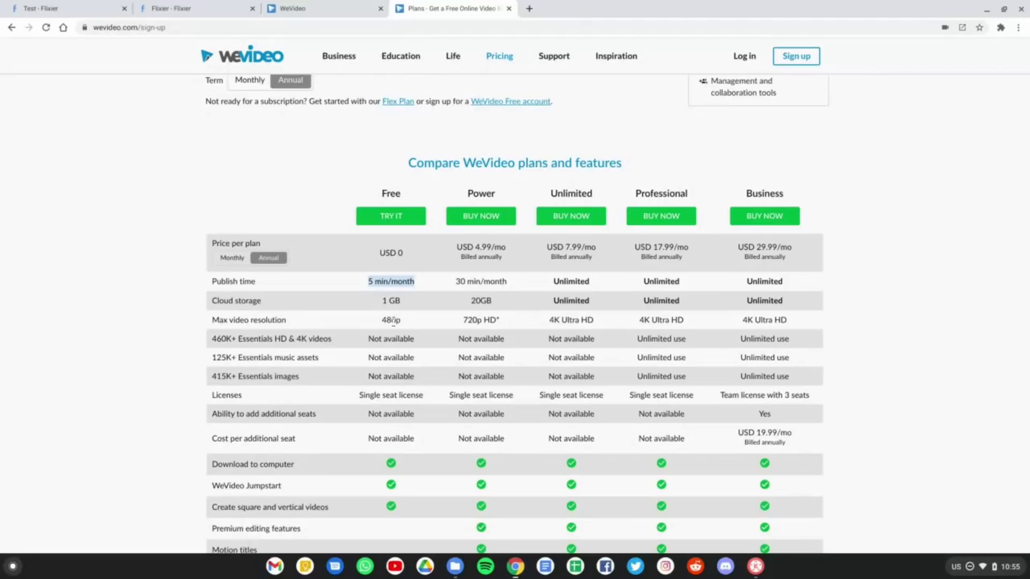
Switch plan prices between Monthly and Annual, then return to the WeVideo editor.
scroll(515, 314, "up", 5)
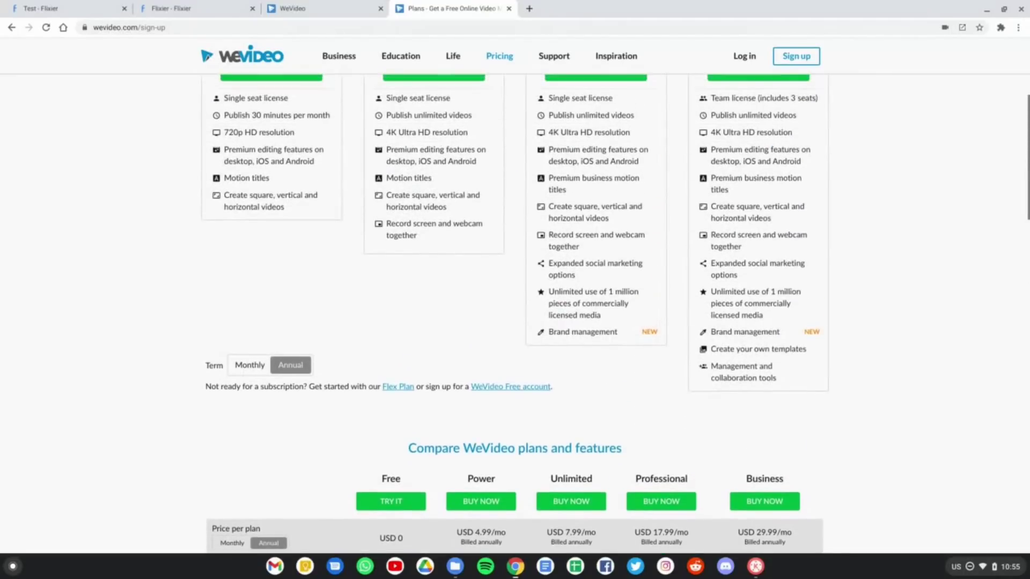
scroll(432, 192, "up", 3)
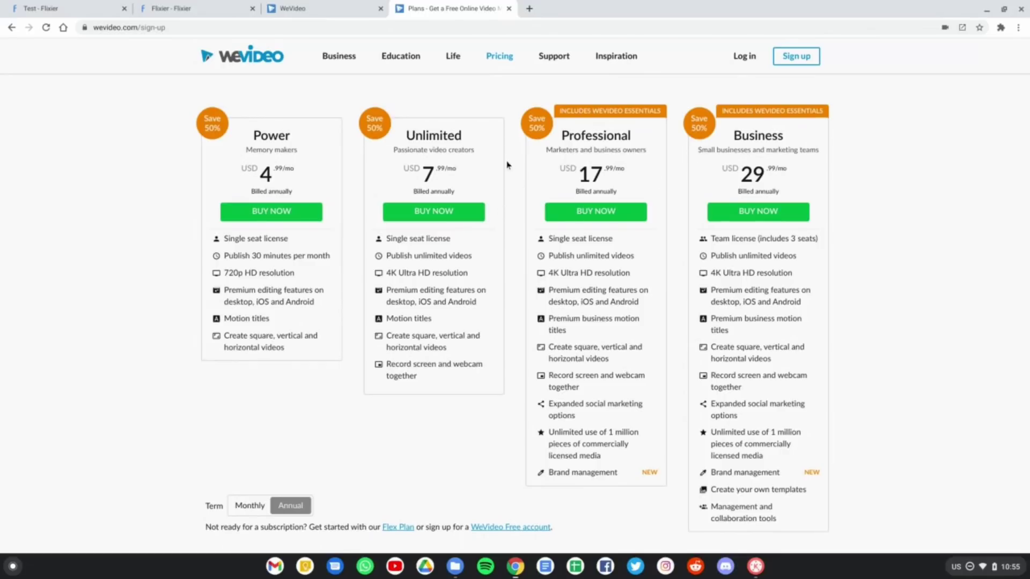
mouse_move(482, 364)
left_click(248, 506)
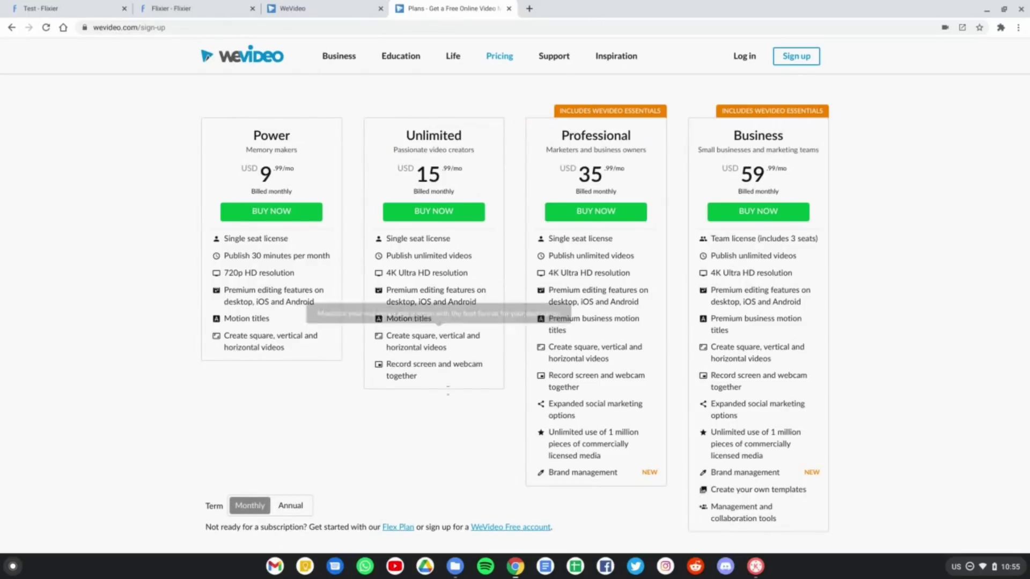
left_click(297, 510)
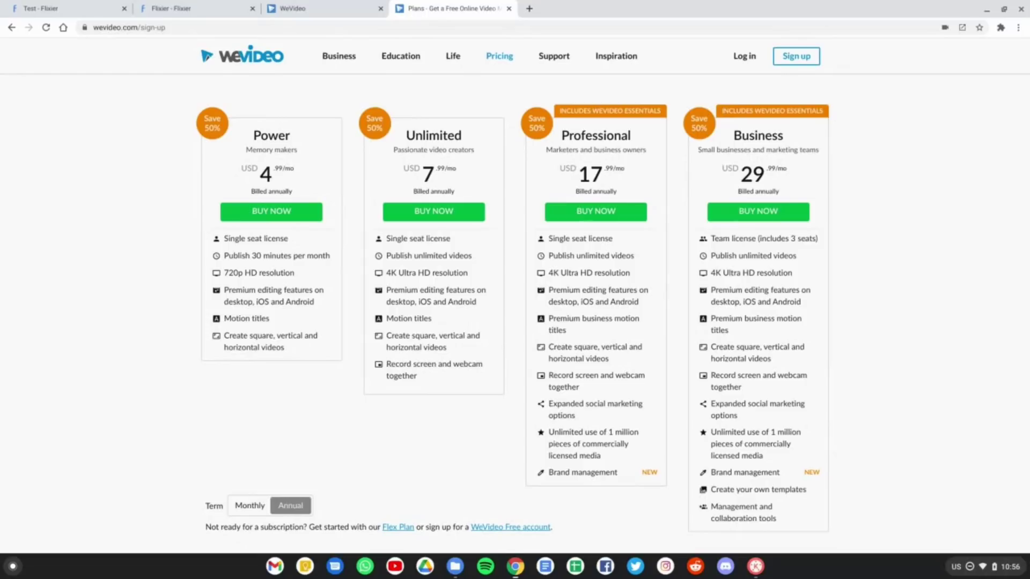
key("ctrl+shift+Tab")
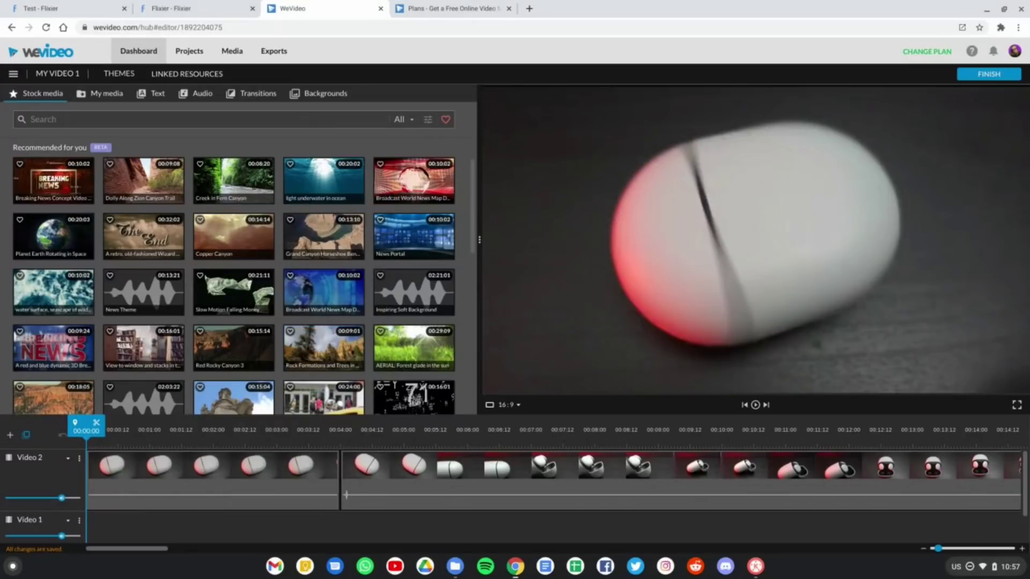
scroll(234, 284, "down", 3)
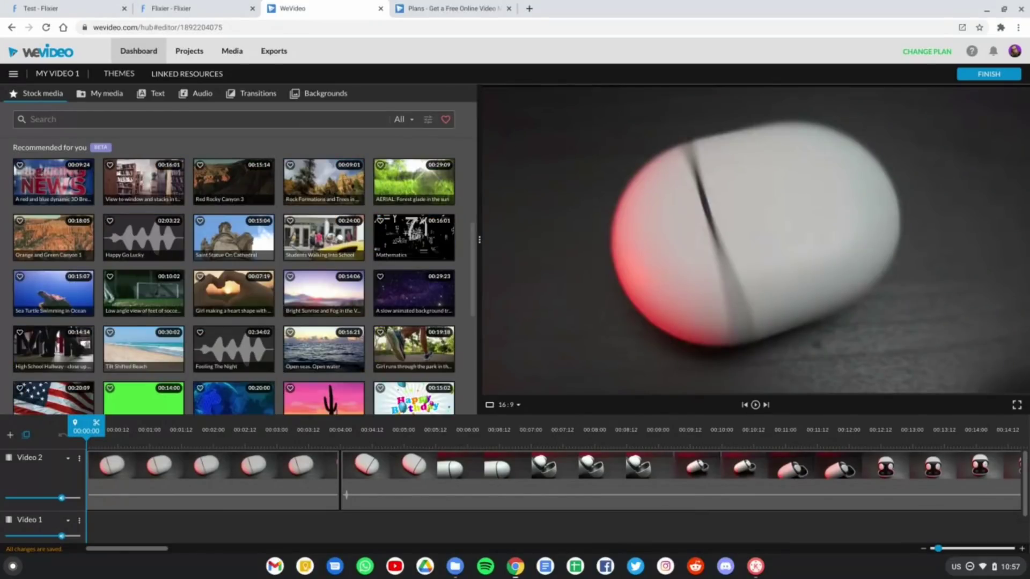
scroll(234, 284, "down", 3)
scroll(234, 284, "up", 3)
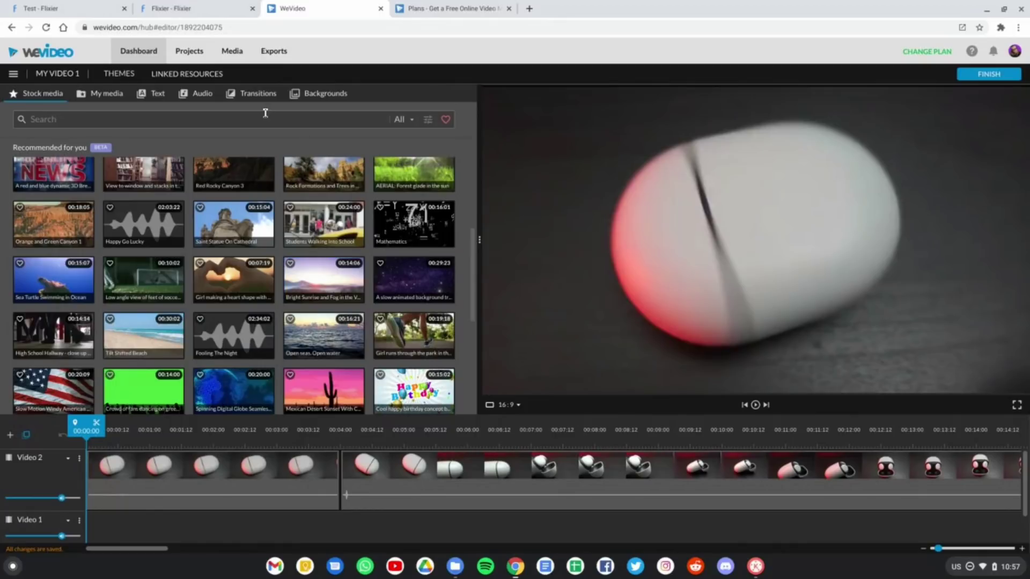
Scroll through WeVideo's transitions, then bring up the publish settings for My Video 1.
left_click(246, 95)
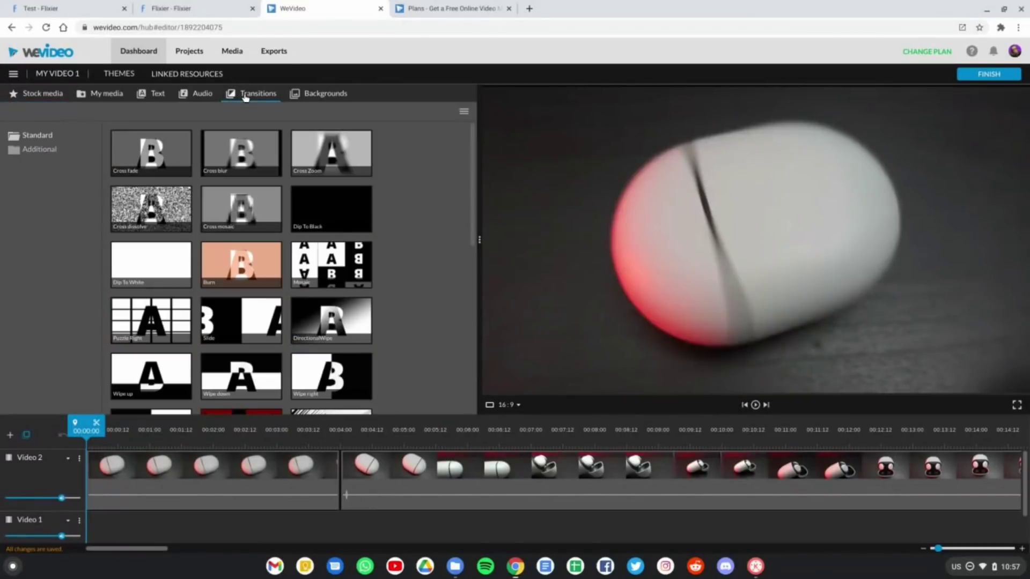
scroll(339, 316, "down", 1)
scroll(322, 268, "up", 1)
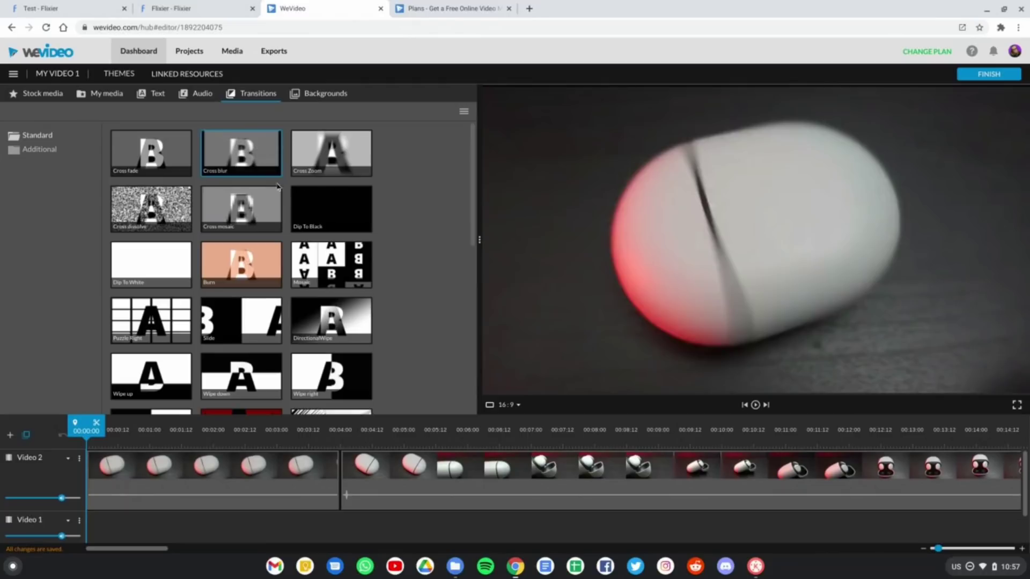
scroll(310, 207, "down", 2)
scroll(310, 206, "down", 1)
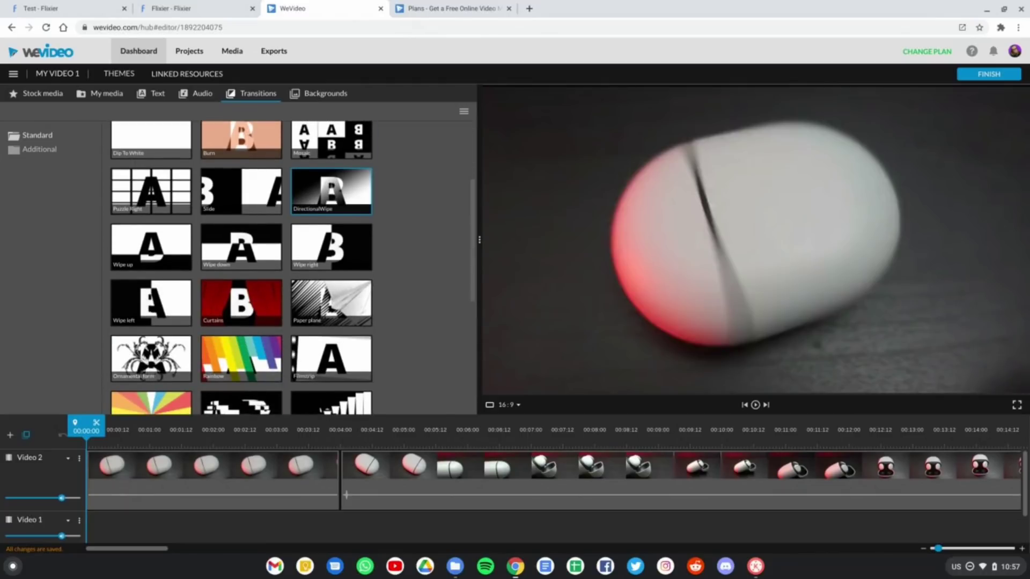
scroll(331, 191, "down", 3)
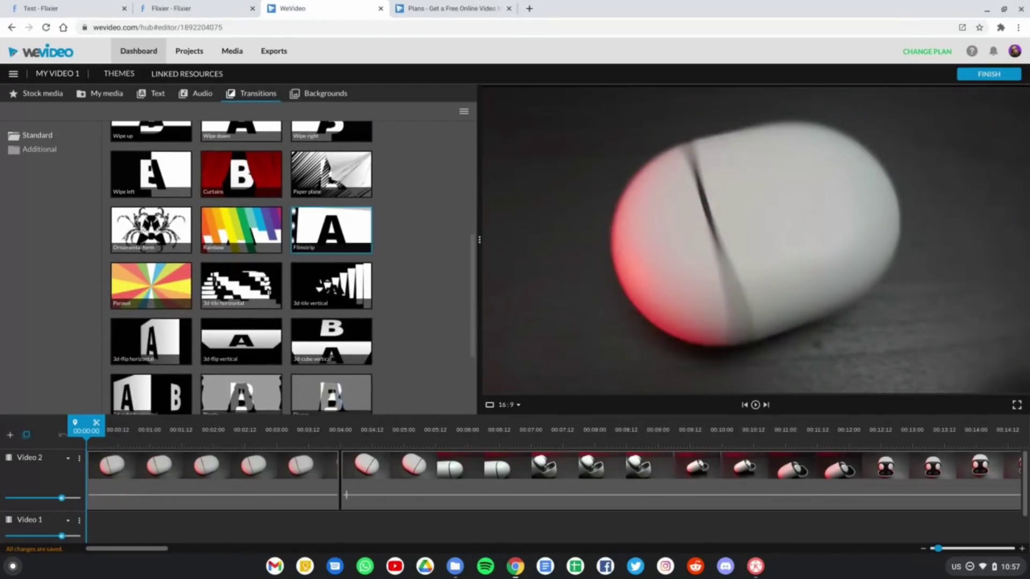
left_click(982, 76)
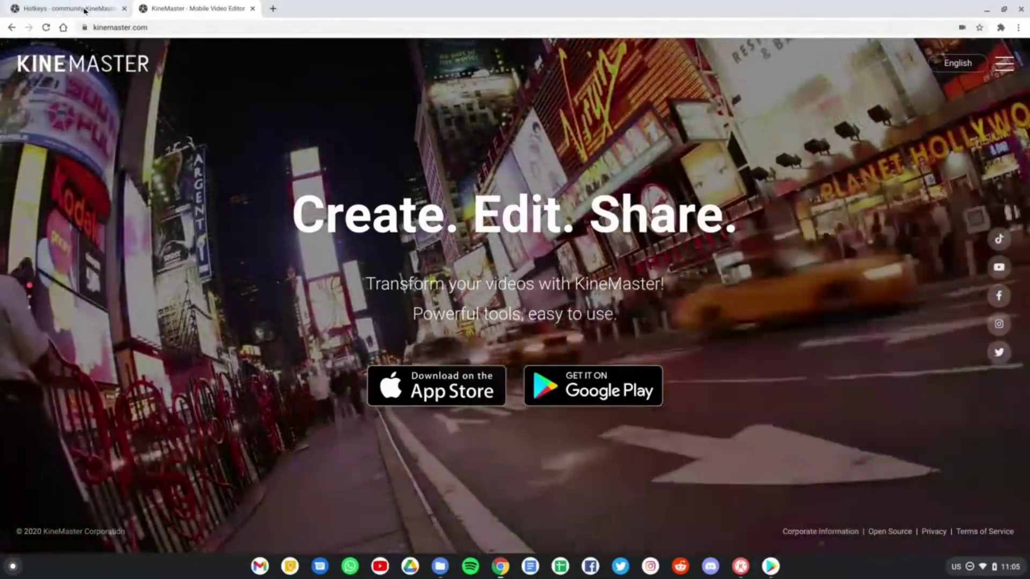
On the KineMaster Hotkeys page, highlight the intro paragraph and scroll the shortcut tables.
left_click(102, 4)
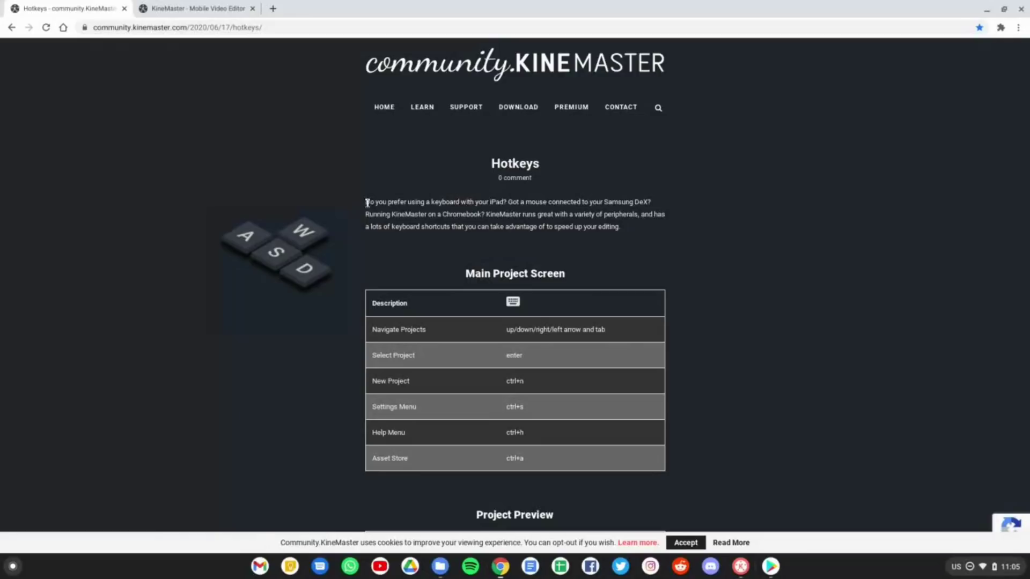
left_click_drag(367, 203, 636, 230)
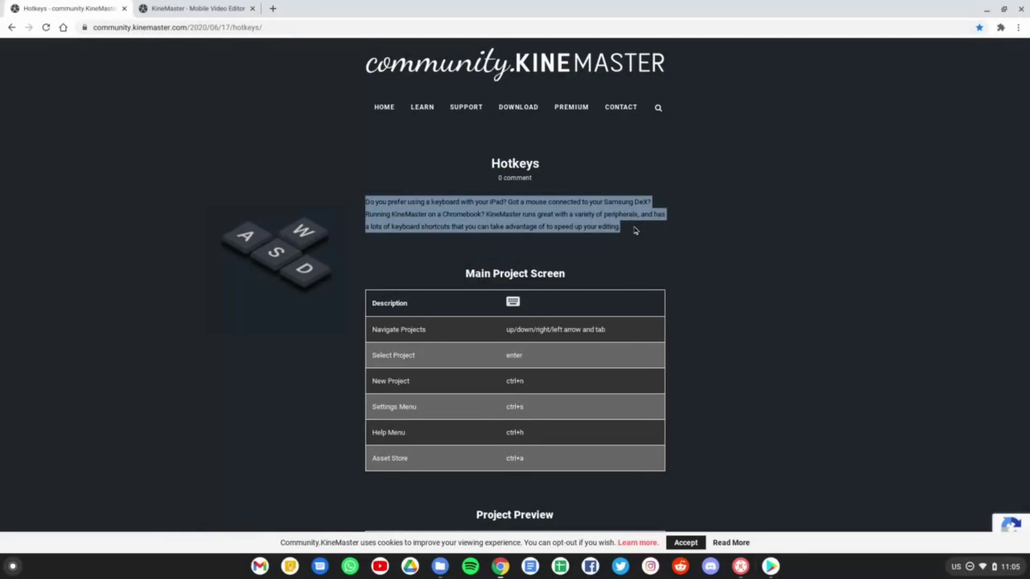
left_click(377, 217)
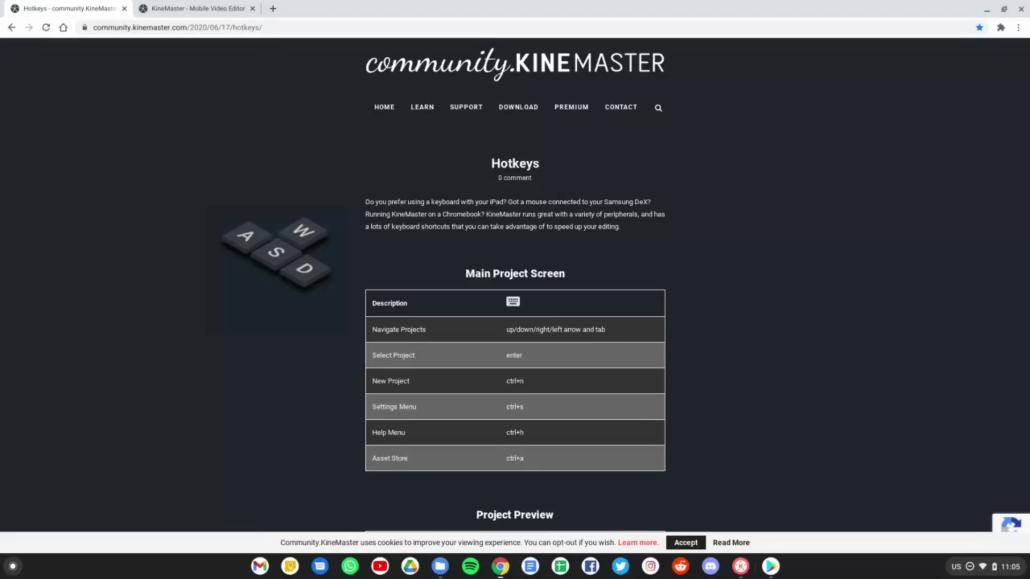
scroll(515, 285, "down", 9)
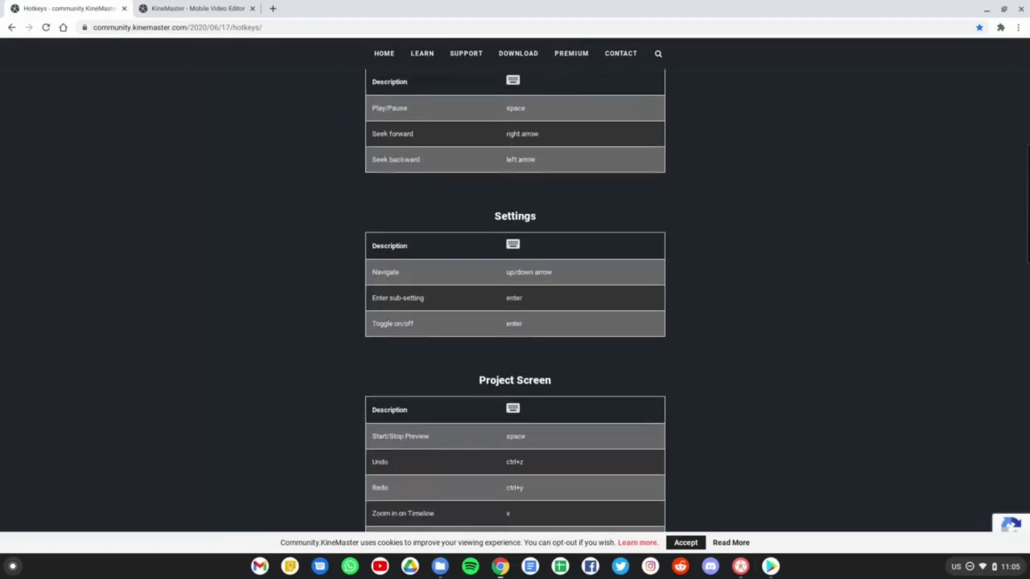
scroll(515, 284, "down", 8)
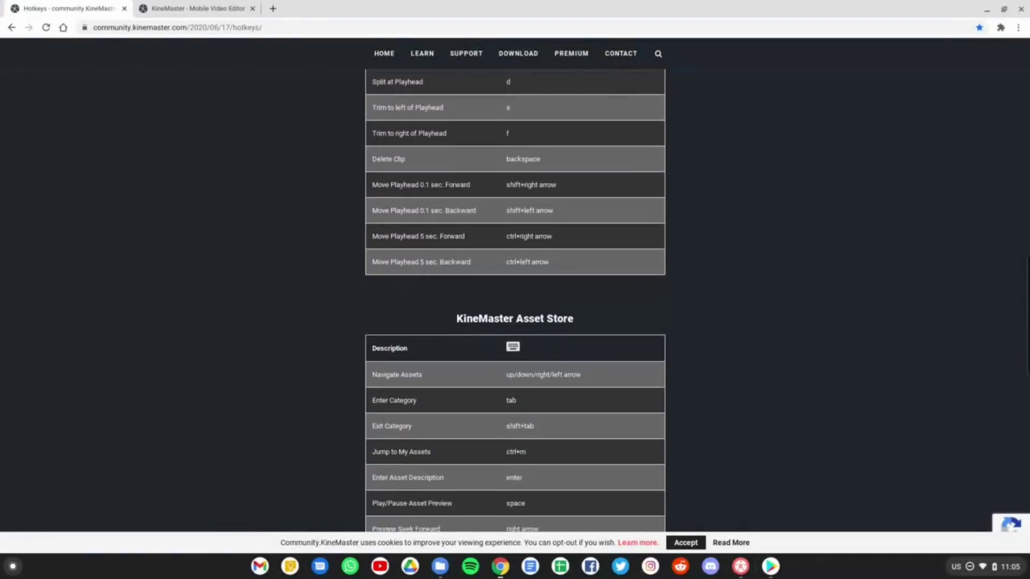
scroll(515, 301, "up", 11)
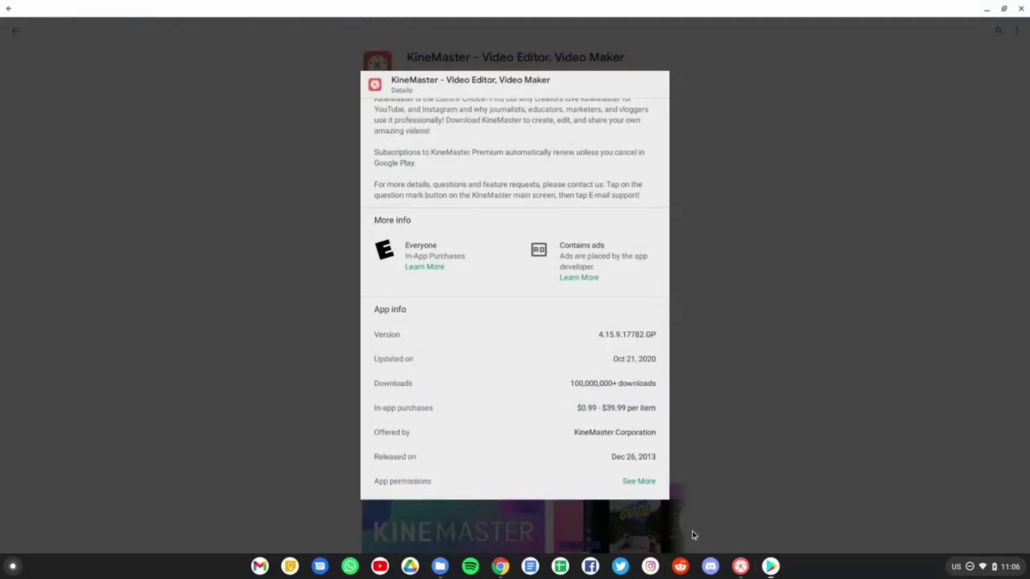
Launch KineMaster from the shelf to reach its home screen listing Chromebook Video Editors and JJTT Template.
left_click(741, 568)
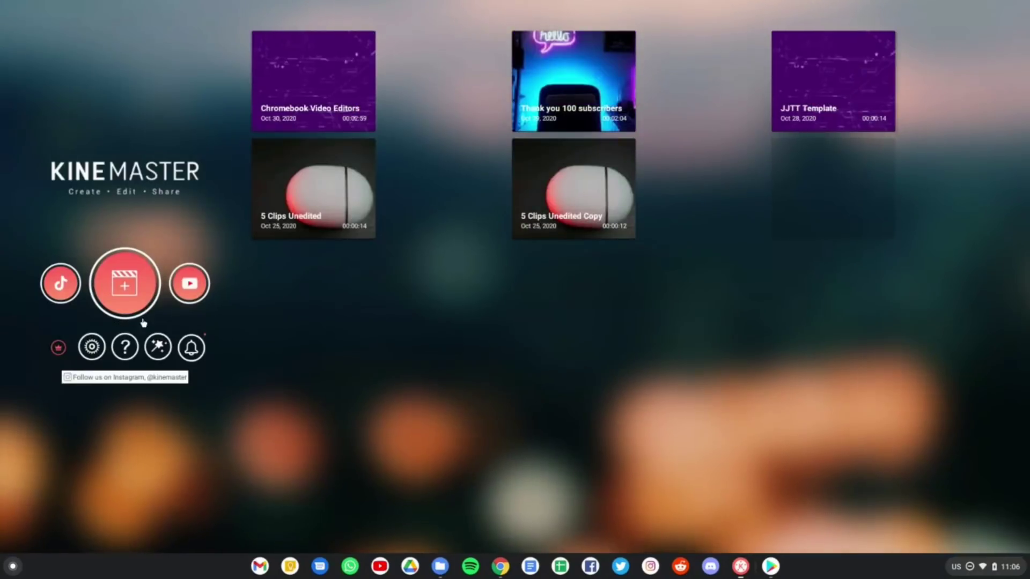
Open the earbuds video project in the editor, scan its timeline, and show the Layer choices.
left_click(135, 301)
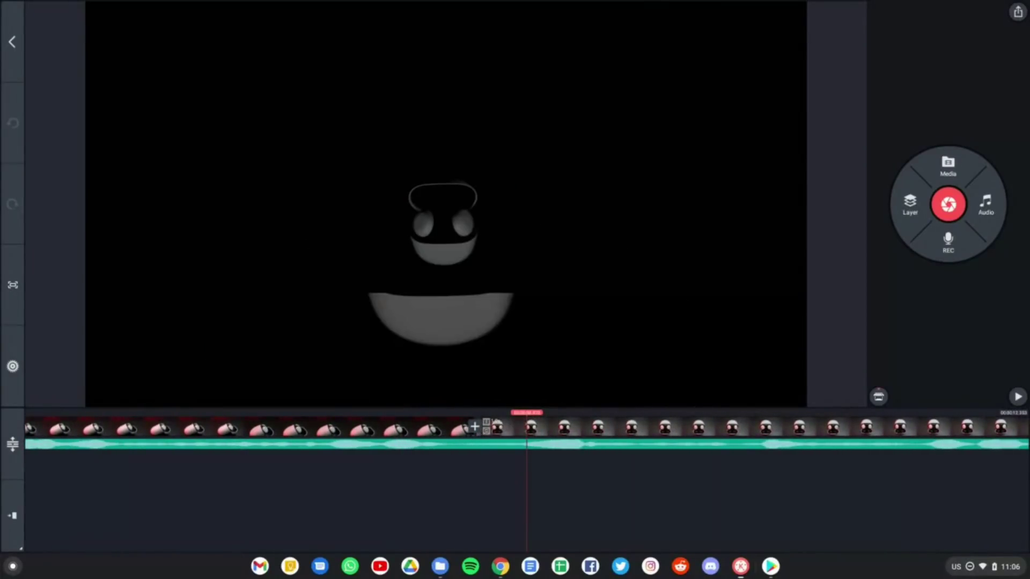
scroll(525, 429, "right", 5)
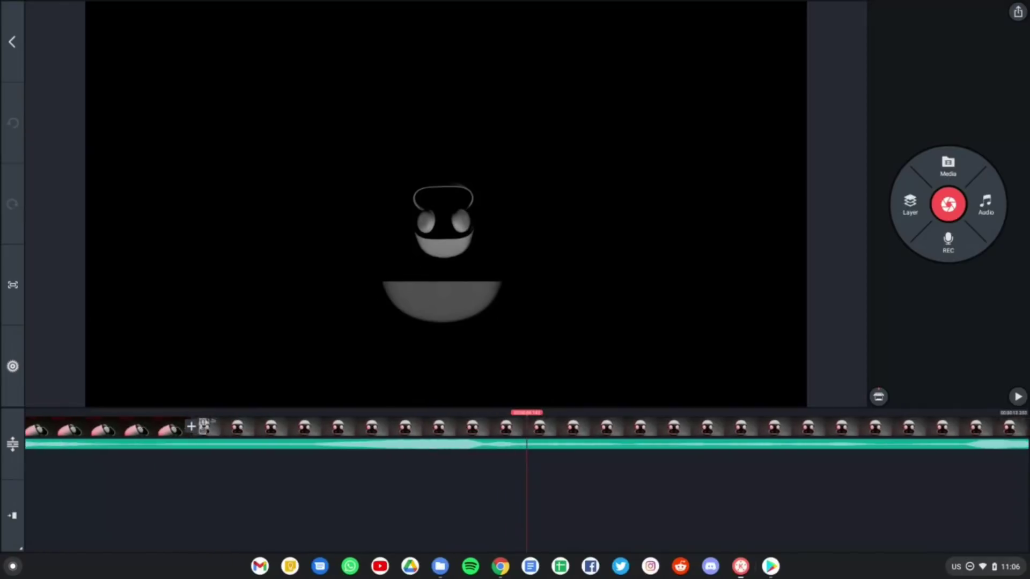
scroll(526, 429, "right", 1)
scroll(526, 429, "left", 2)
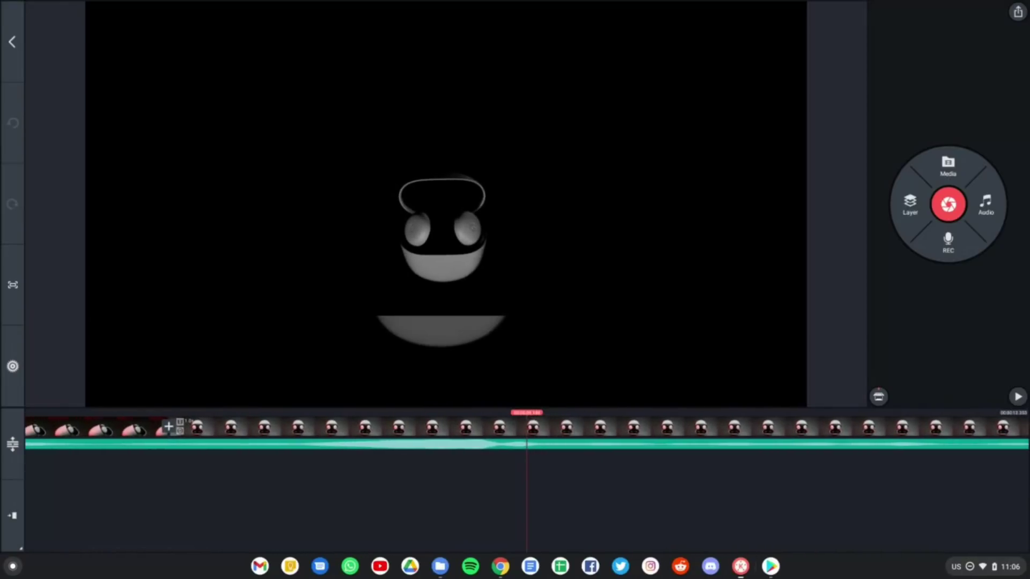
left_click(910, 204)
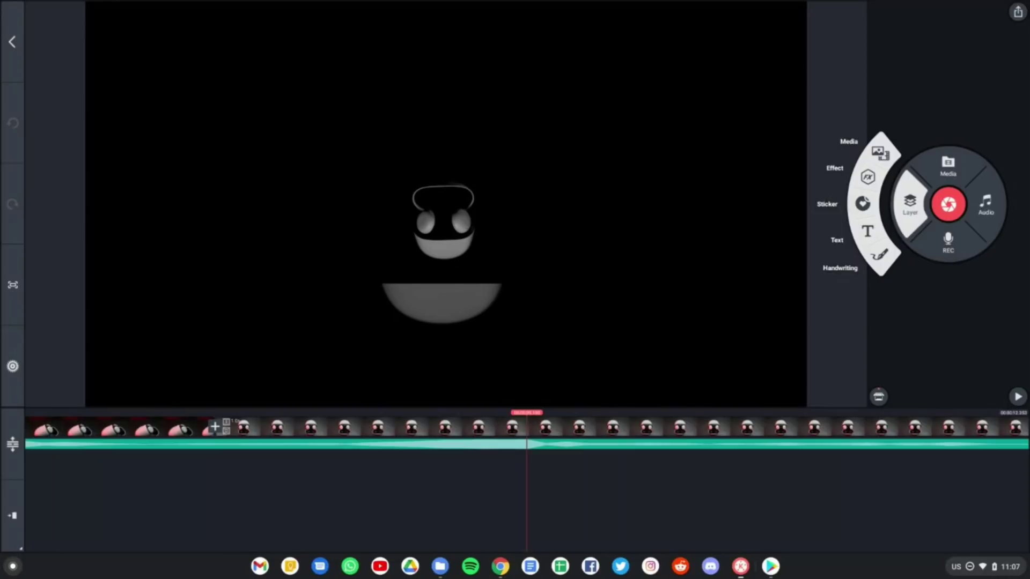
Browse the Effect layer list without adding one, then open the Asset Store's featured Halloween page.
left_click(869, 177)
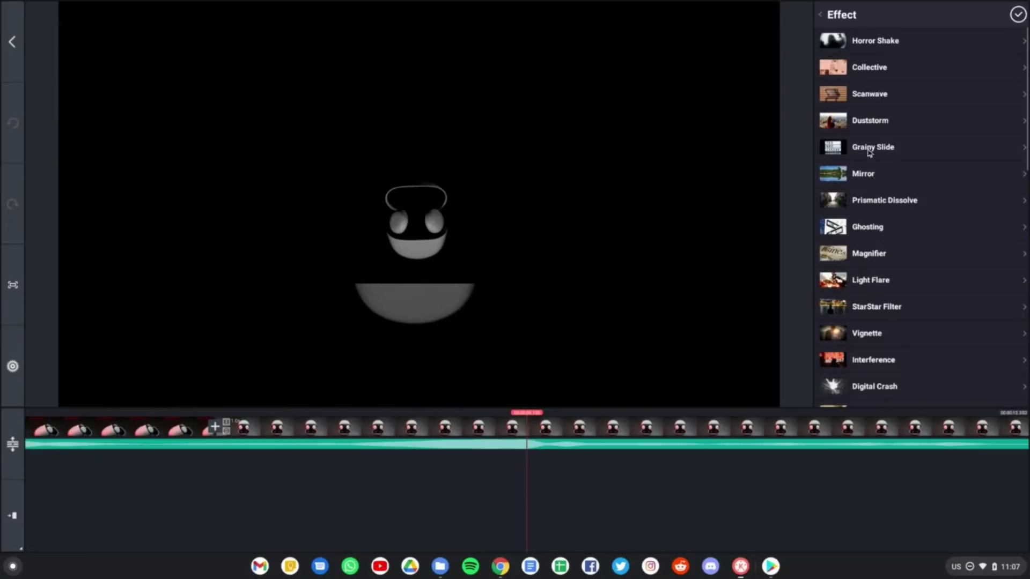
scroll(921, 245, "down", 10)
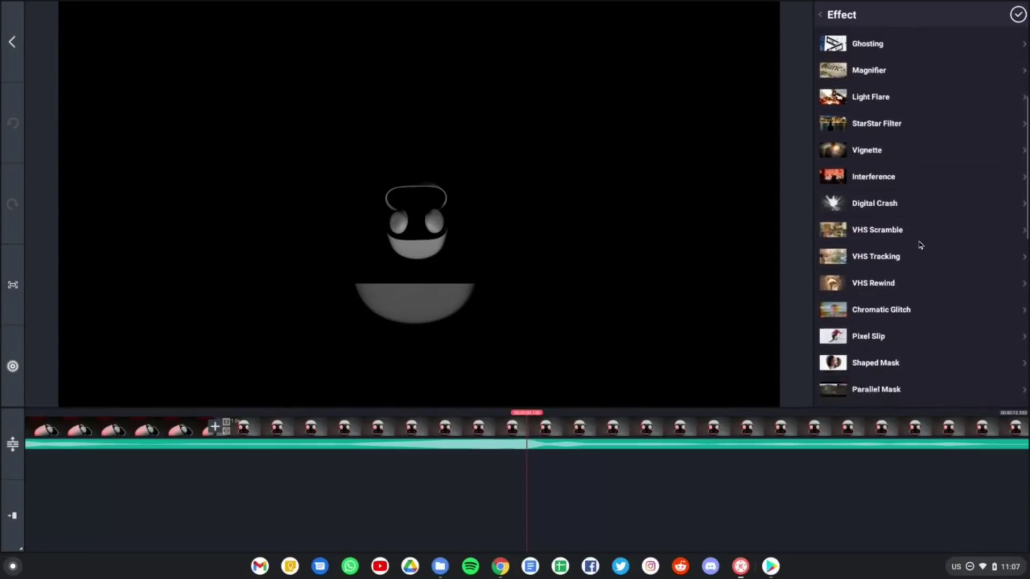
scroll(923, 204, "up", 10)
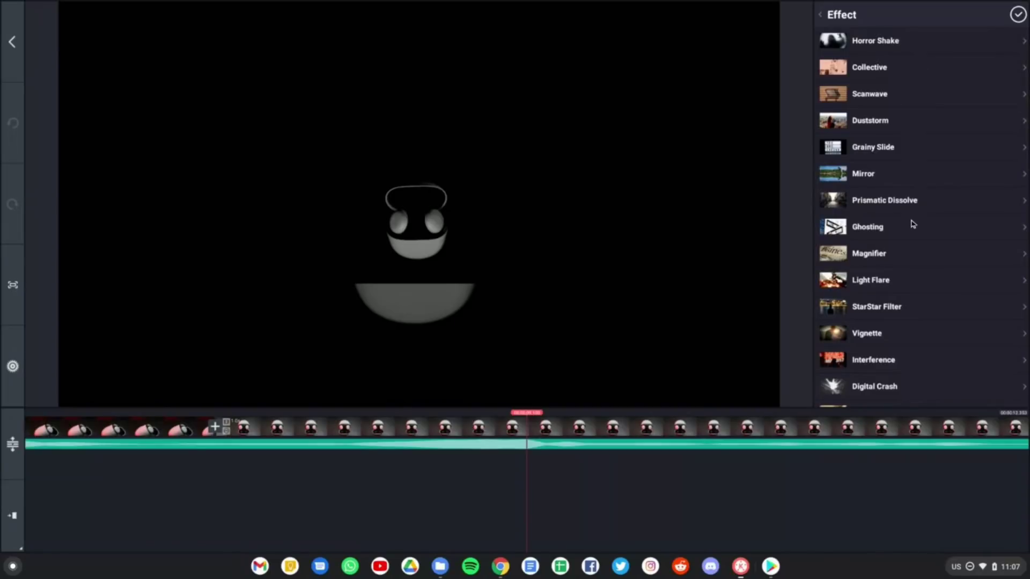
left_click(1016, 15)
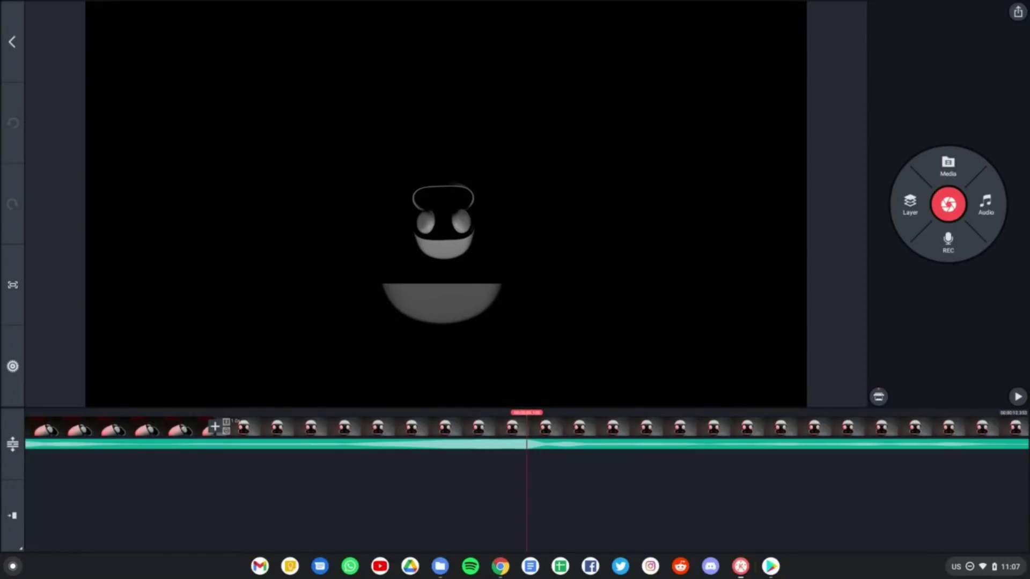
left_click(878, 397)
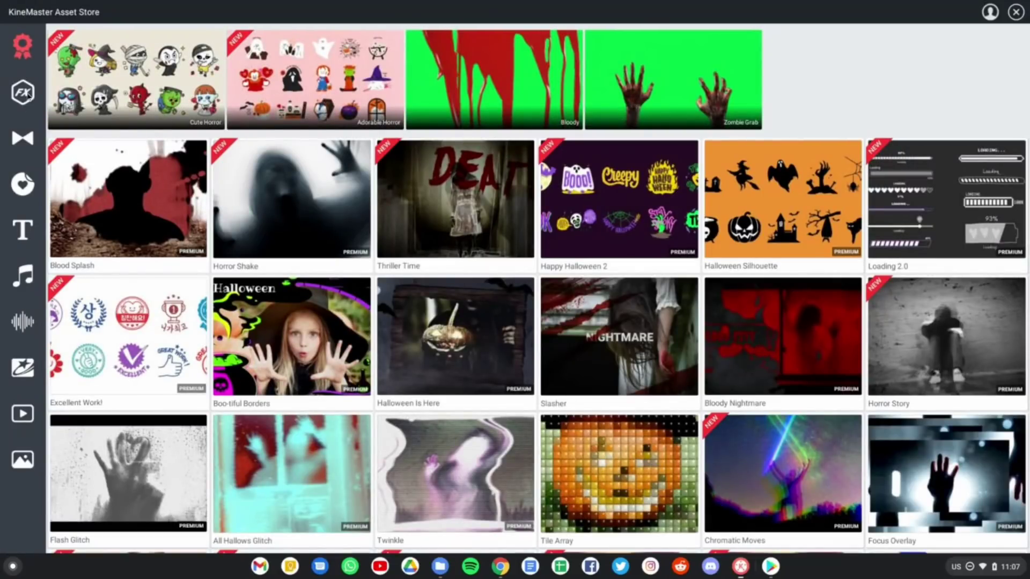
Browse Asset Store categories: Effects, Transitions, Stickers, Fonts, Music, Sound Effects, Clip Graphics, Videos, Images.
left_click(23, 92)
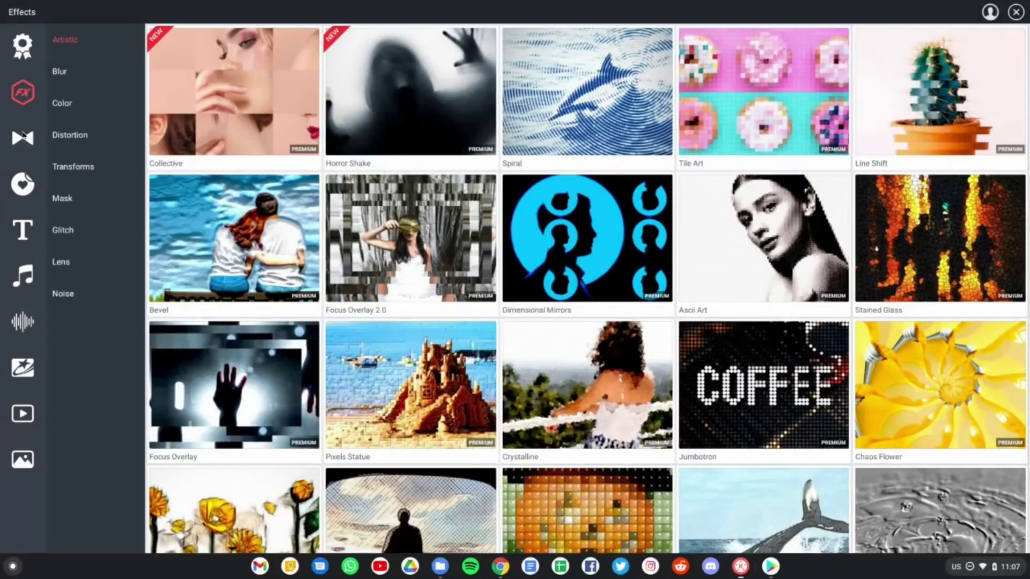
left_click(23, 137)
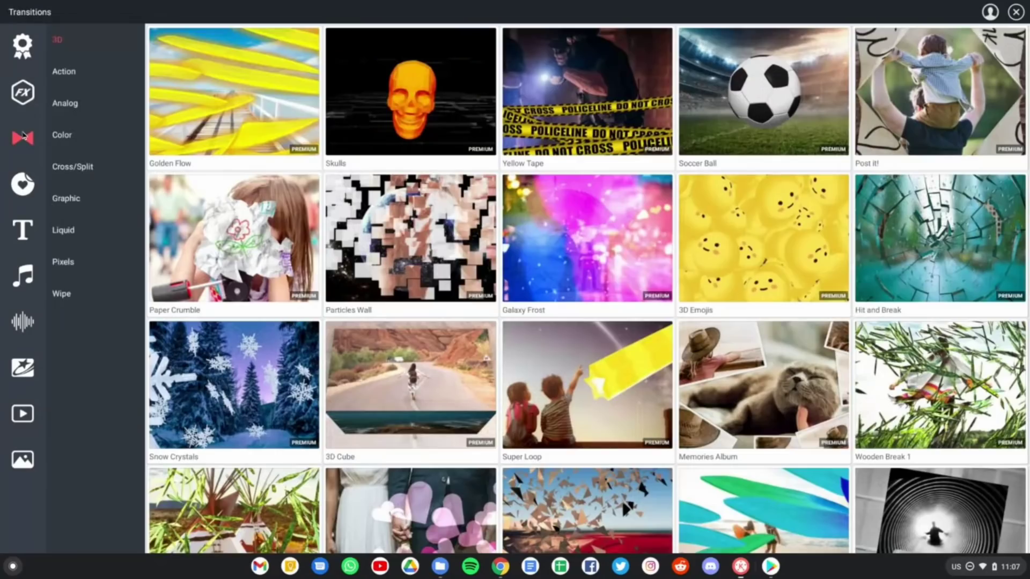
left_click(21, 188)
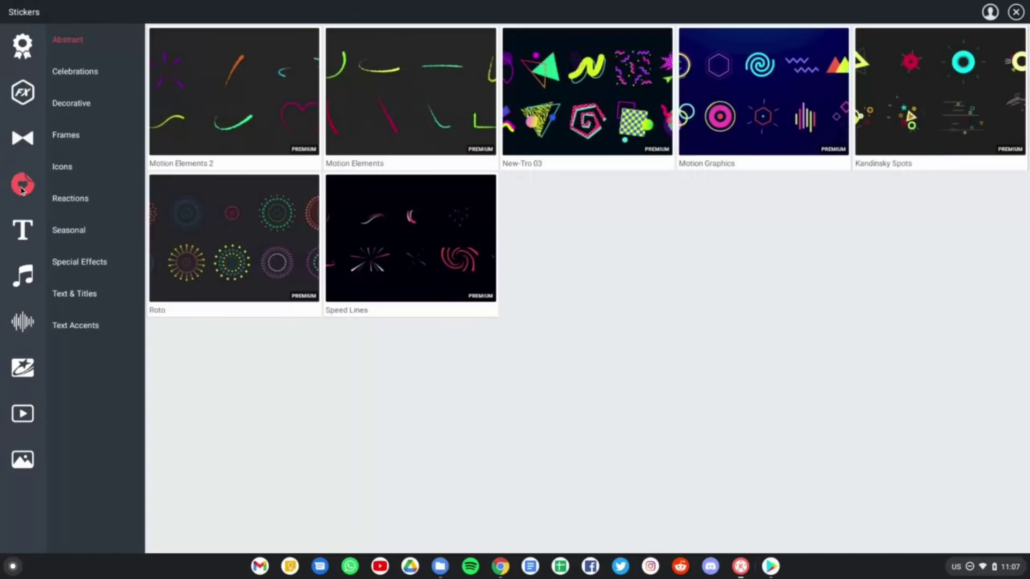
left_click(23, 242)
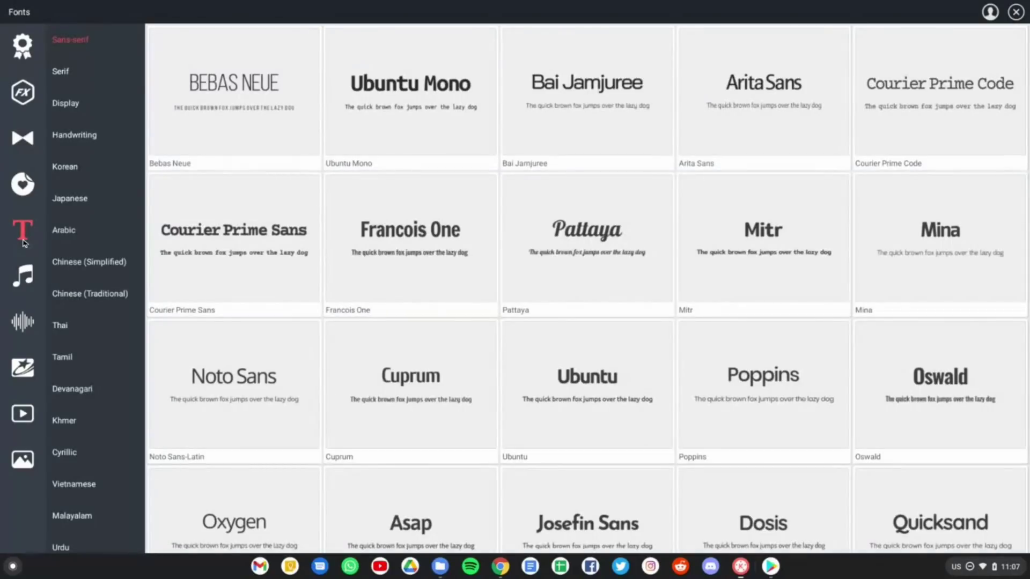
left_click(23, 279)
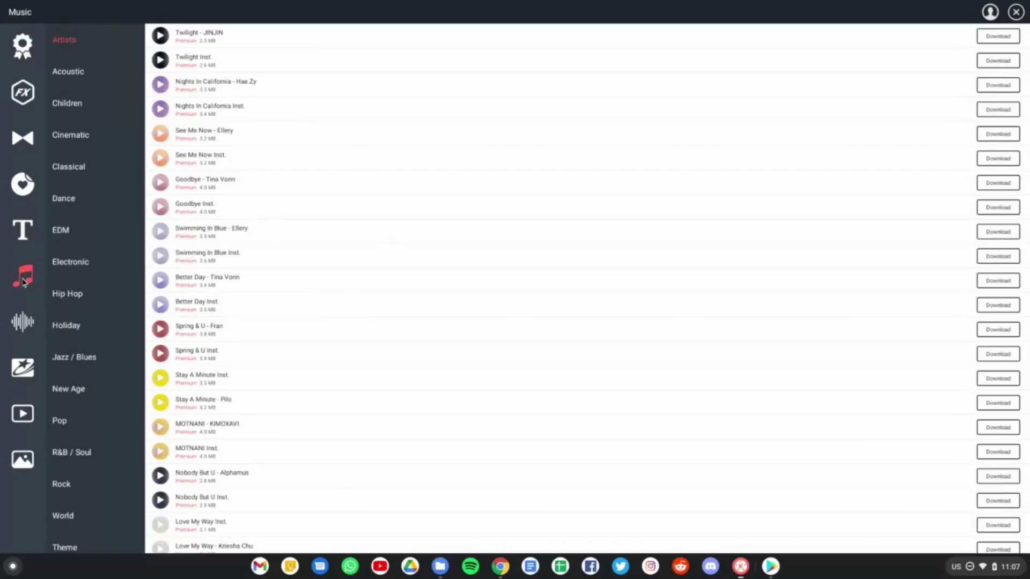
left_click(25, 328)
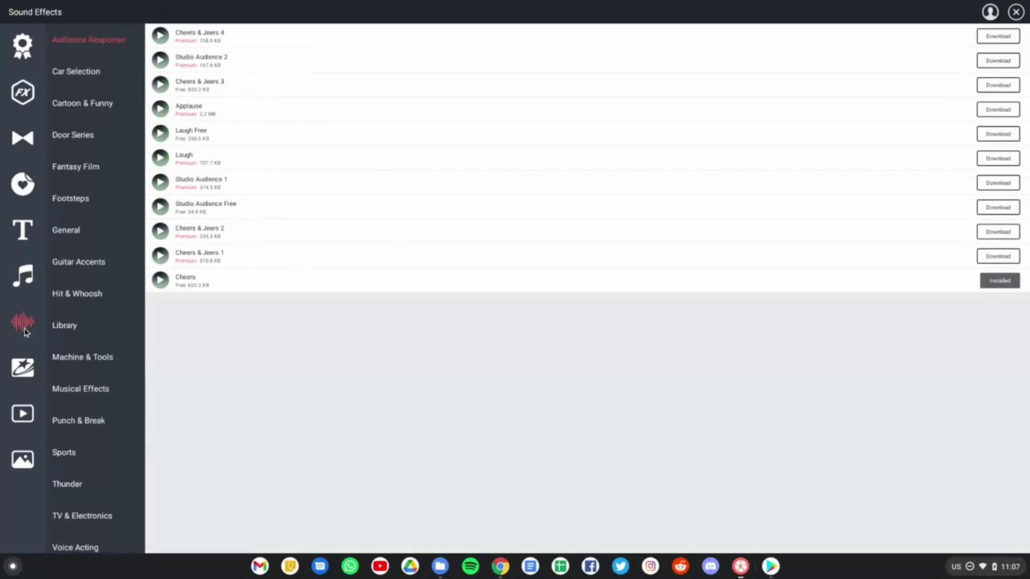
left_click(24, 373)
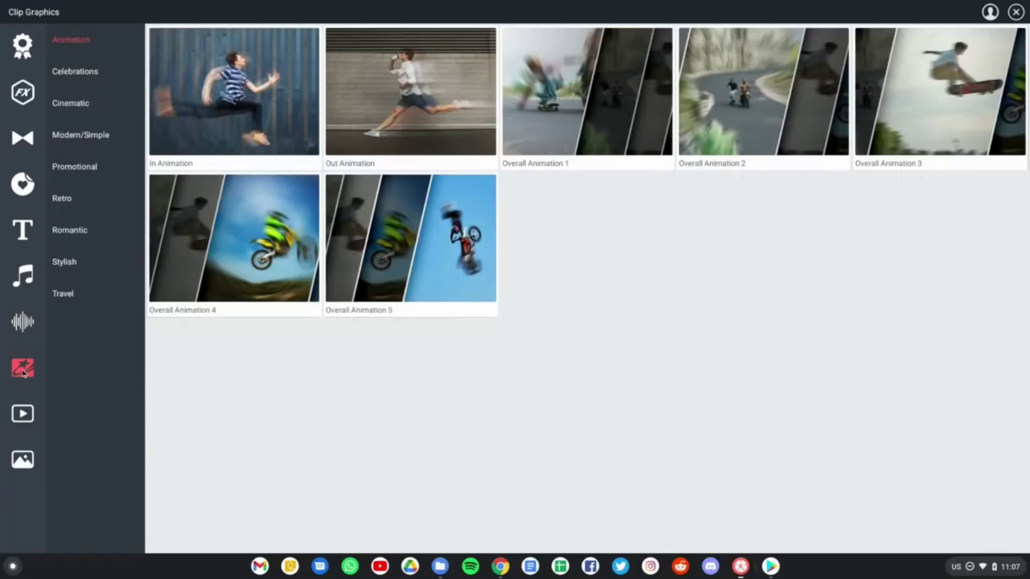
left_click(27, 414)
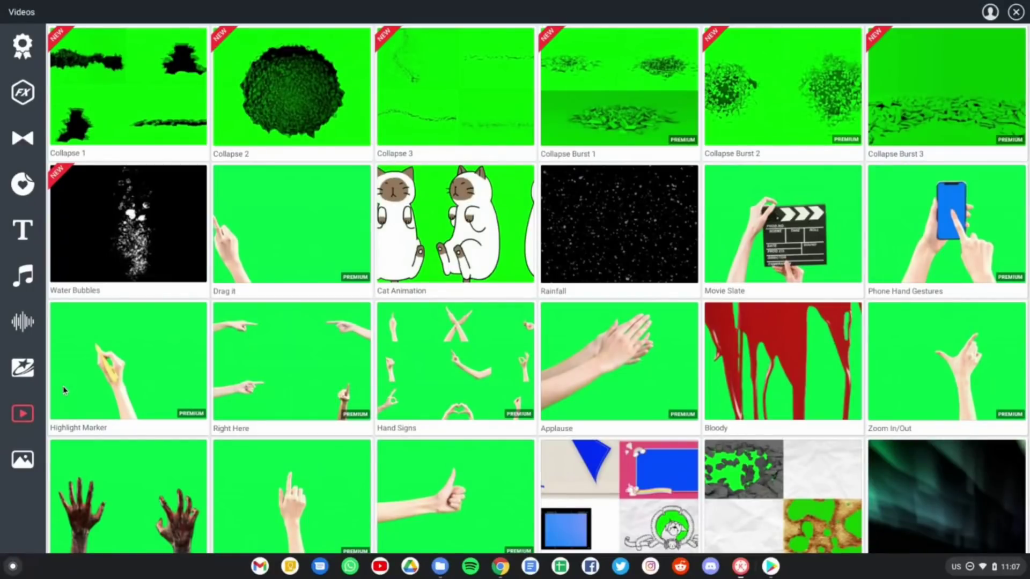
left_click(31, 455)
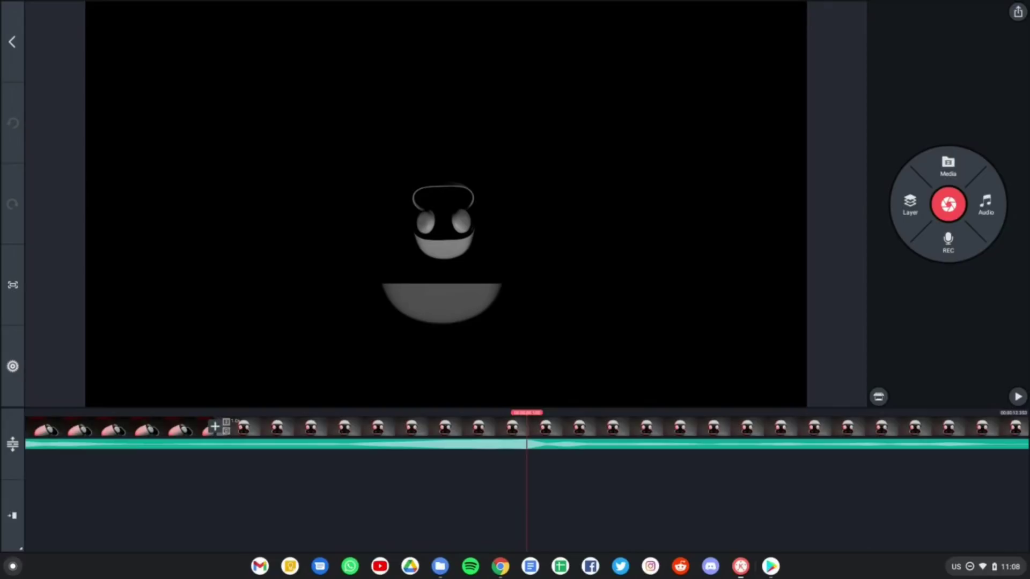
left_click(1017, 12)
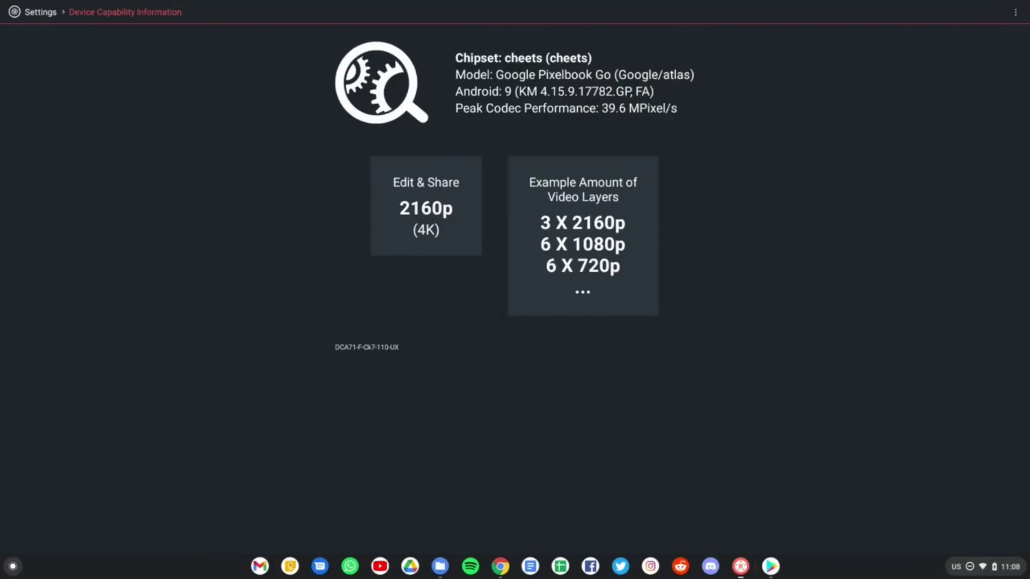
left_click(1015, 12)
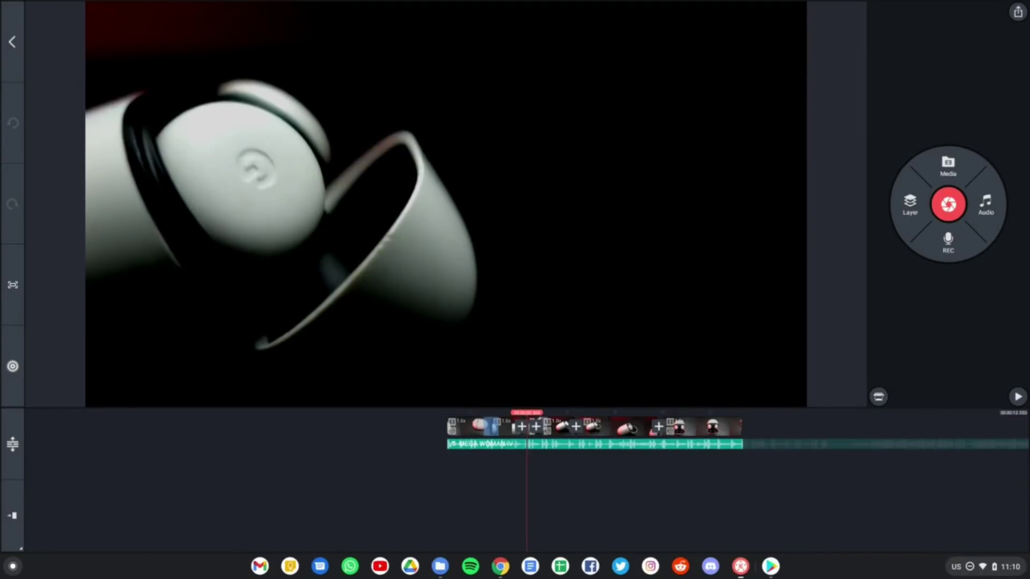
scroll(527, 435, "up", 5)
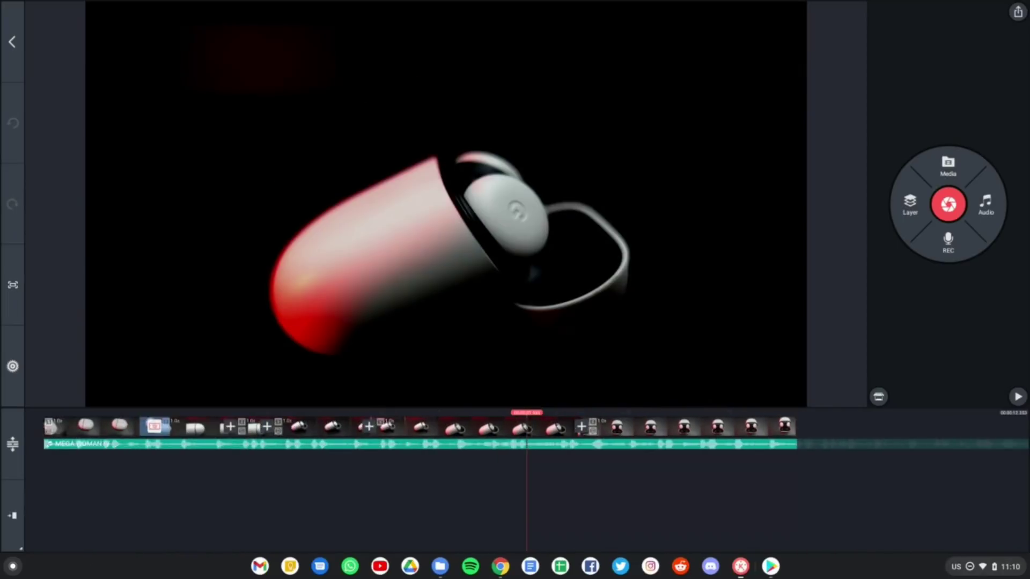
scroll(527, 435, "up", 3)
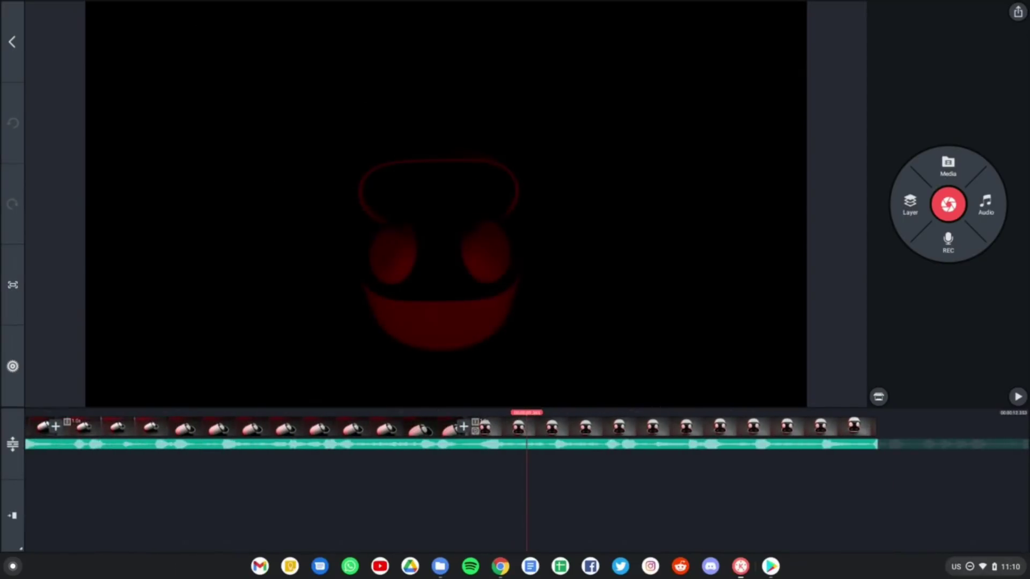
scroll(527, 435, "down", 3)
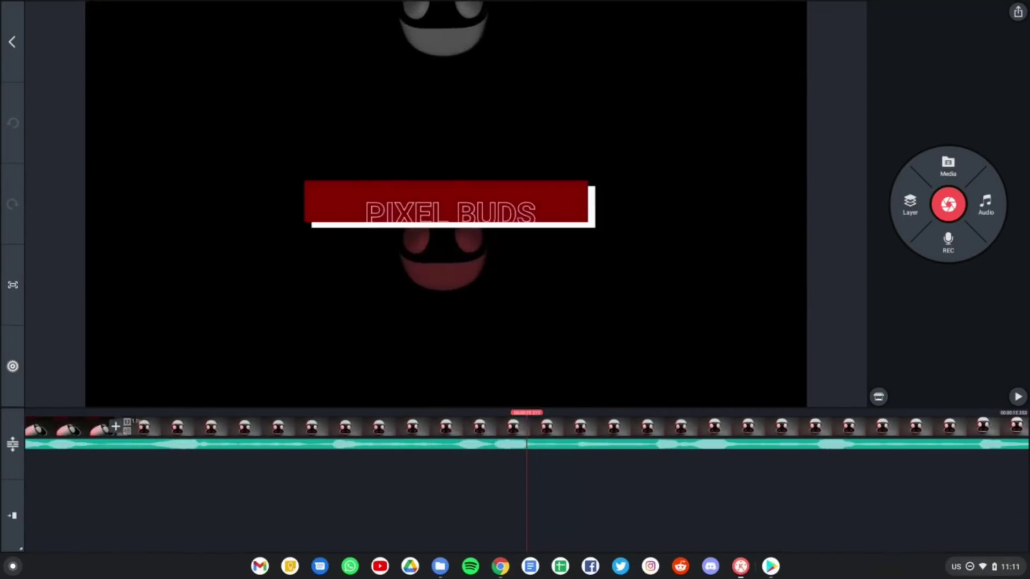
scroll(527, 434, "down", 3)
scroll(527, 435, "up", 4)
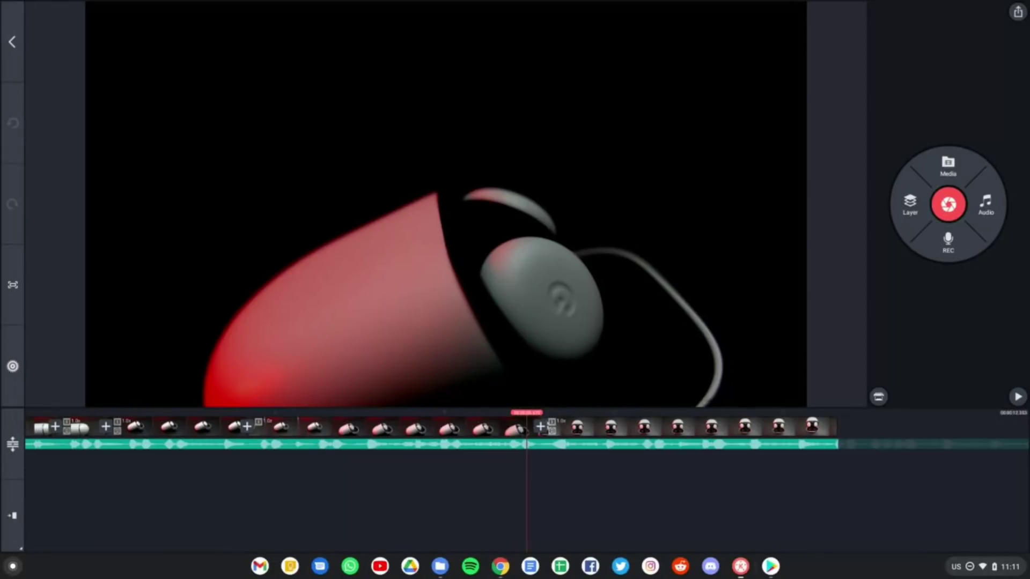
scroll(527, 434, "left", 5)
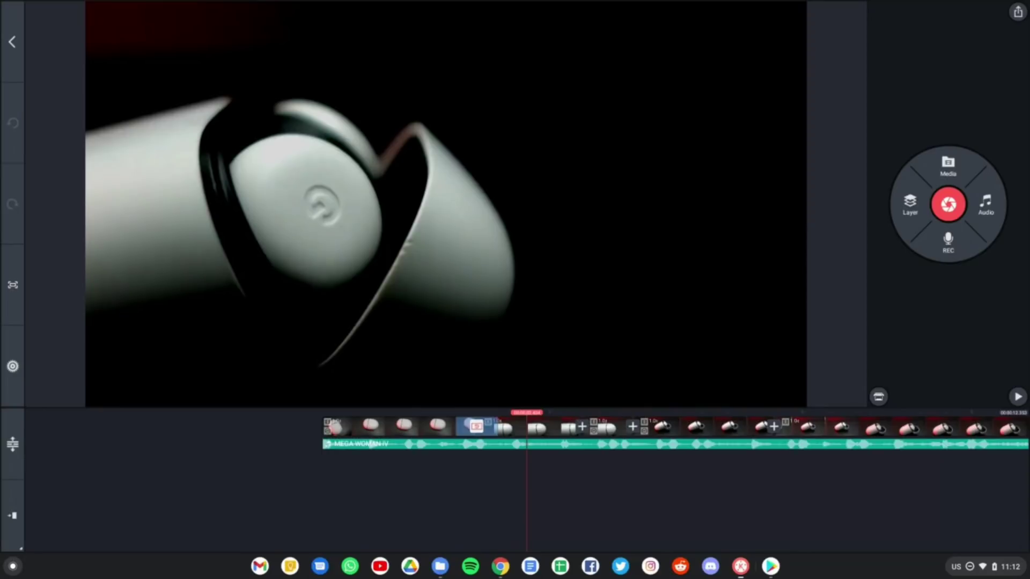
Show the Media, Effect, Sticker, Text and Handwriting layer choices for the earbuds project.
left_click(911, 204)
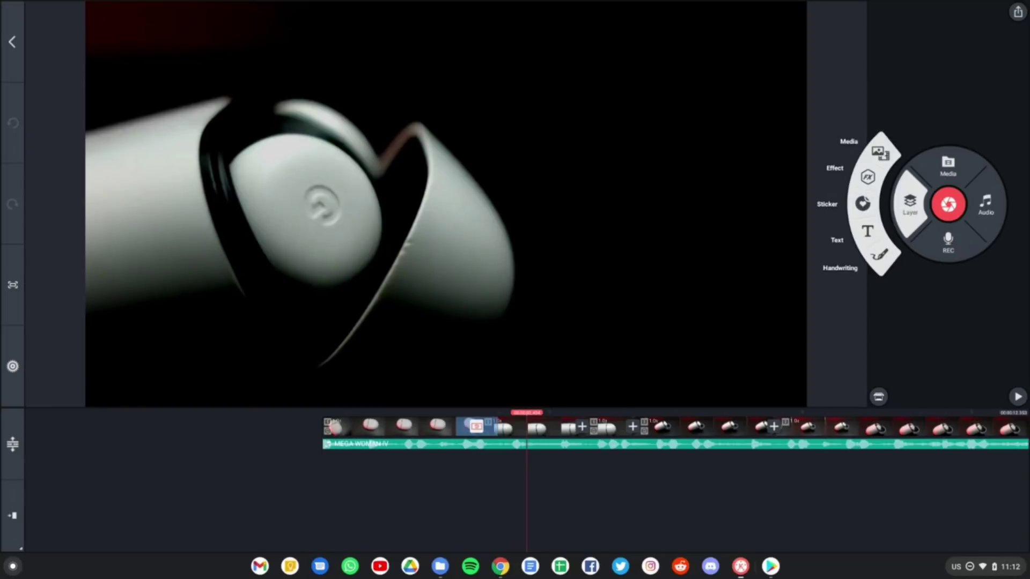